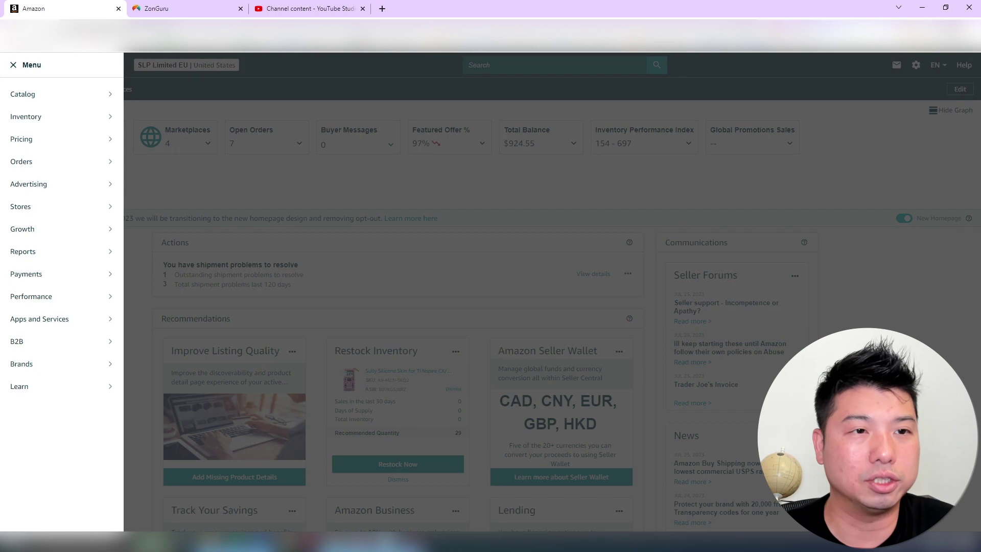
Step: Open the Product Opportunity Explorer and search its product niches for "Cat Condos"
{"action": "mouse_move", "coordinate": [90, 230]}
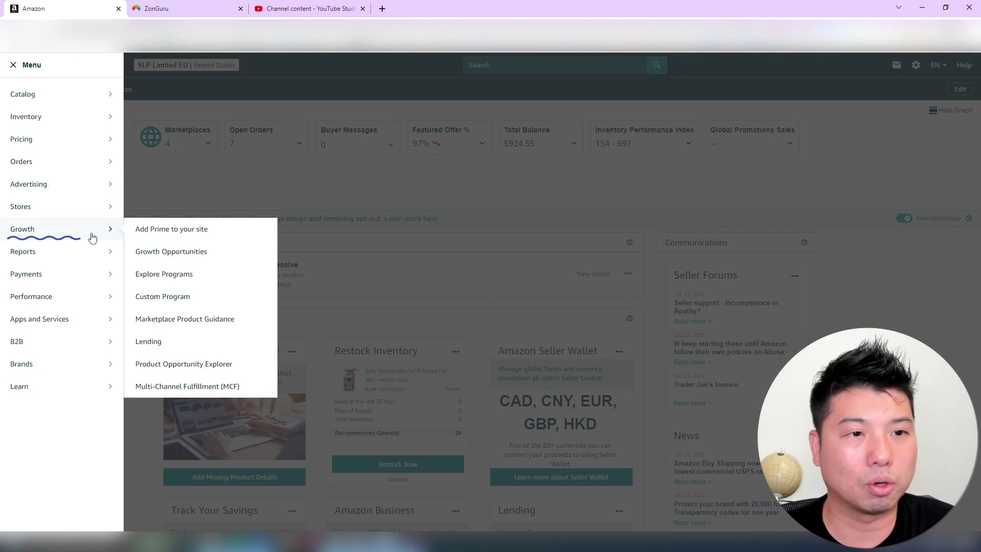
{"action": "left_click", "coordinate": [210, 364]}
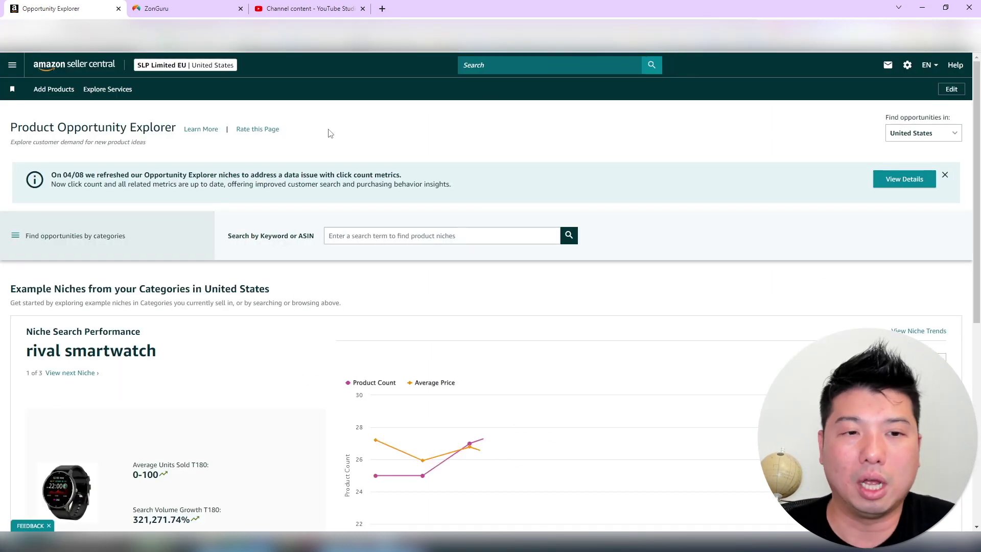
{"action": "left_click", "coordinate": [465, 231]}
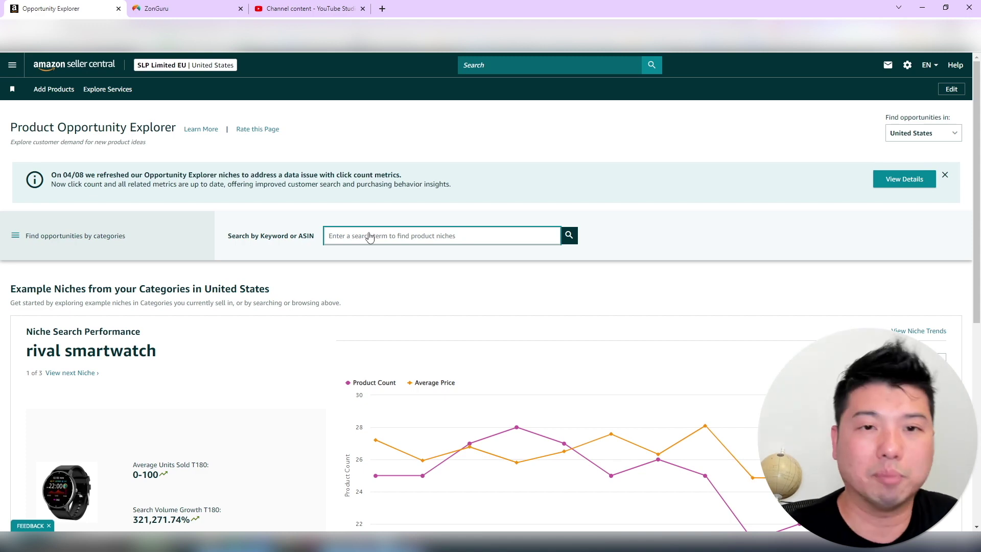
{"action": "type", "text": "Cat Condos"}
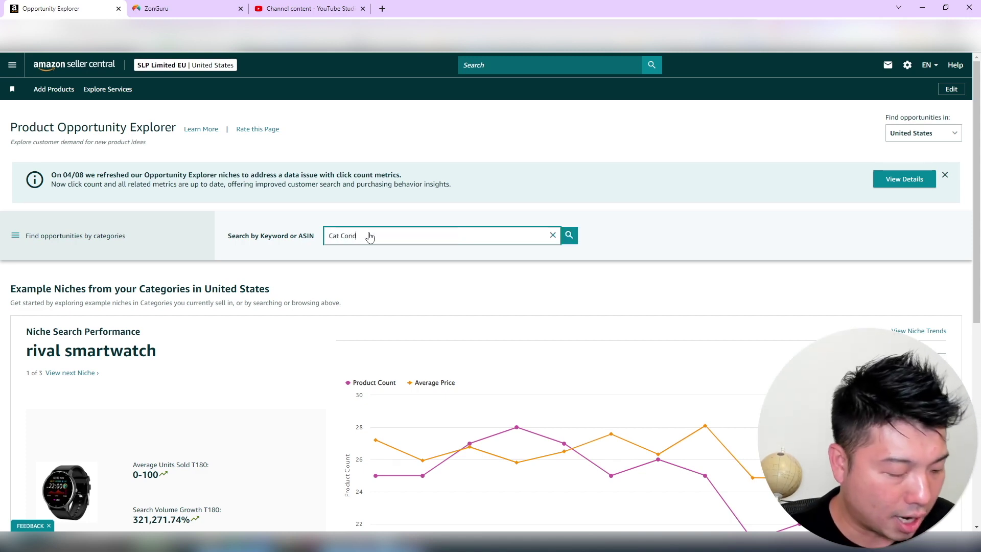
{"action": "key", "text": "Return"}
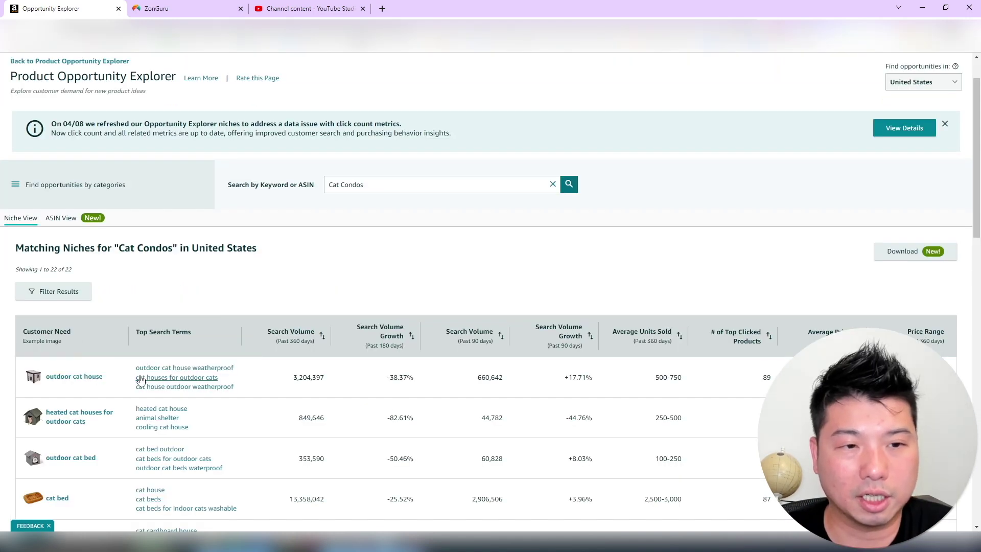
Step: Look through the matching niches and open the details of "heated cat houses for outdoor cats"
{"action": "scroll", "coordinate": [69, 404], "scroll_direction": "down", "scroll_amount": 2}
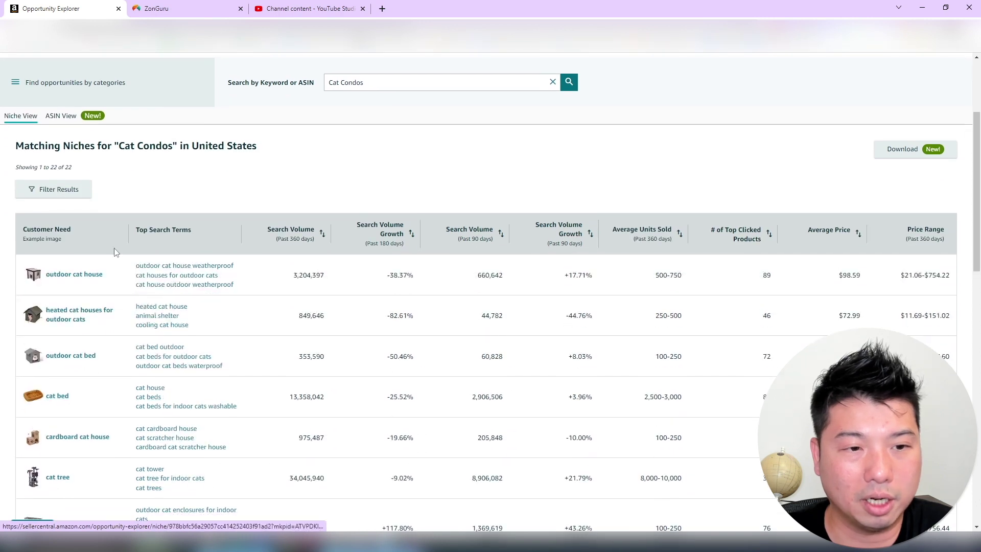
{"action": "scroll", "coordinate": [229, 214], "scroll_direction": "down", "scroll_amount": 1}
{"action": "scroll", "coordinate": [228, 197], "scroll_direction": "down", "scroll_amount": 1}
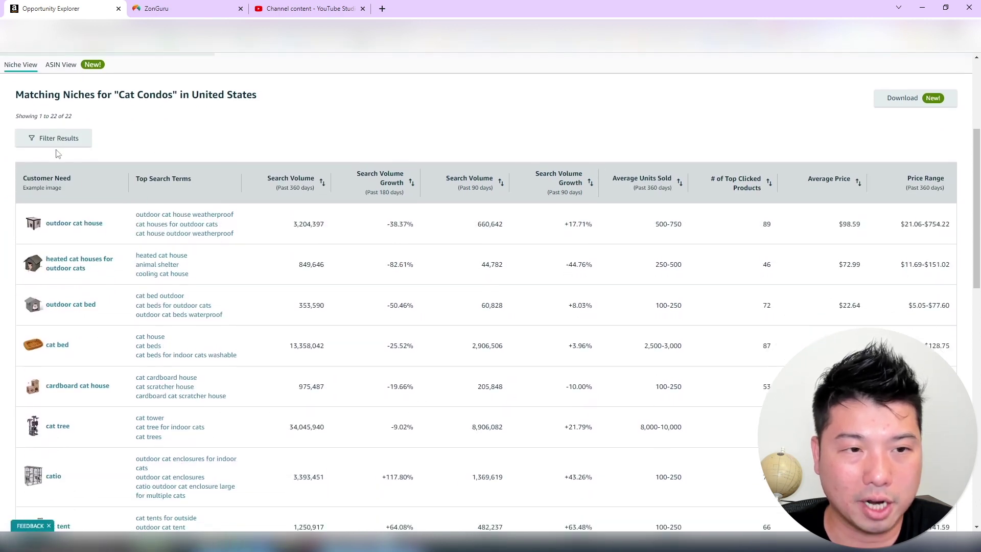
{"action": "mouse_move", "coordinate": [102, 200]}
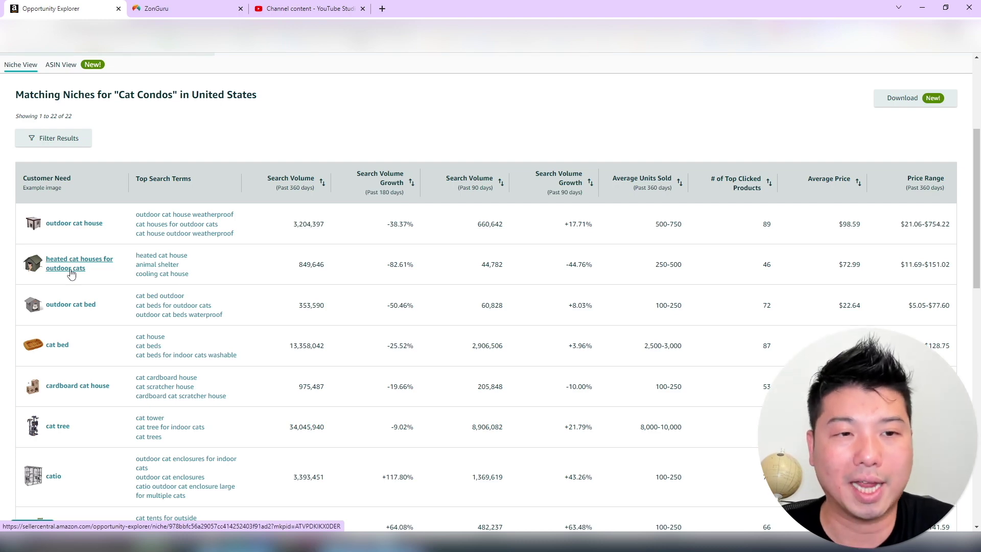
{"action": "left_click", "coordinate": [75, 271]}
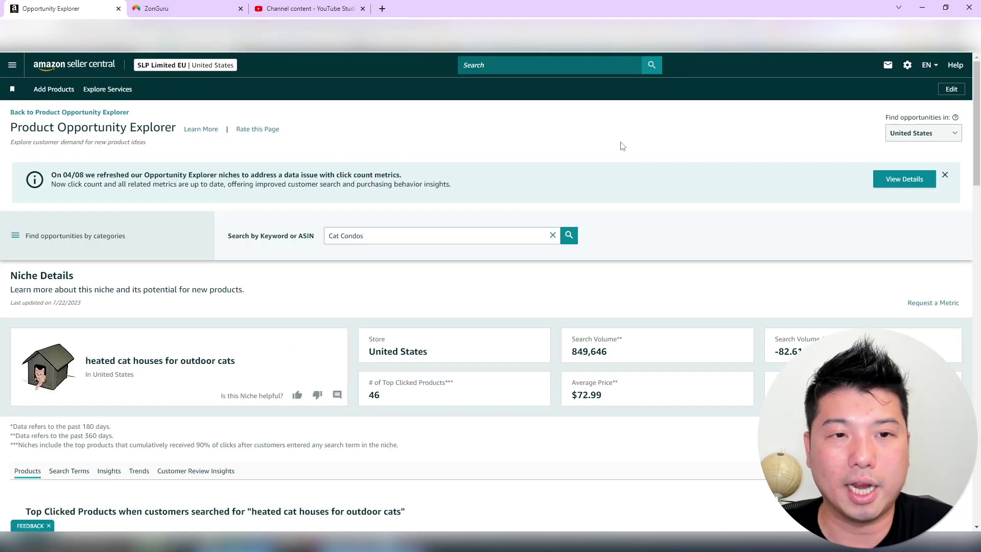
Step: Examine the niche's summary metrics and its table of top clicked products, including launch dates, click counts and prices
{"action": "scroll", "coordinate": [622, 146], "scroll_direction": "down", "scroll_amount": 2}
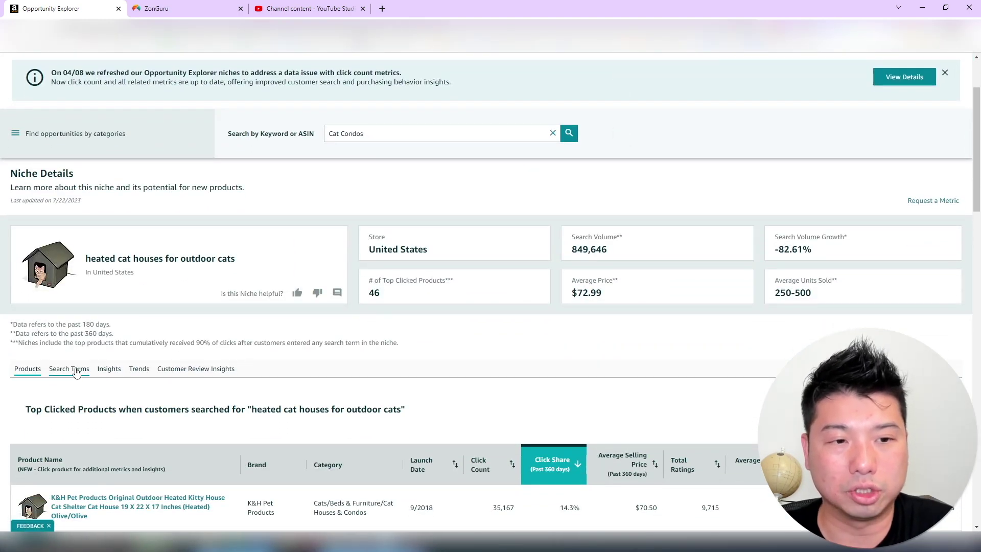
{"action": "scroll", "coordinate": [76, 373], "scroll_direction": "down", "scroll_amount": 3}
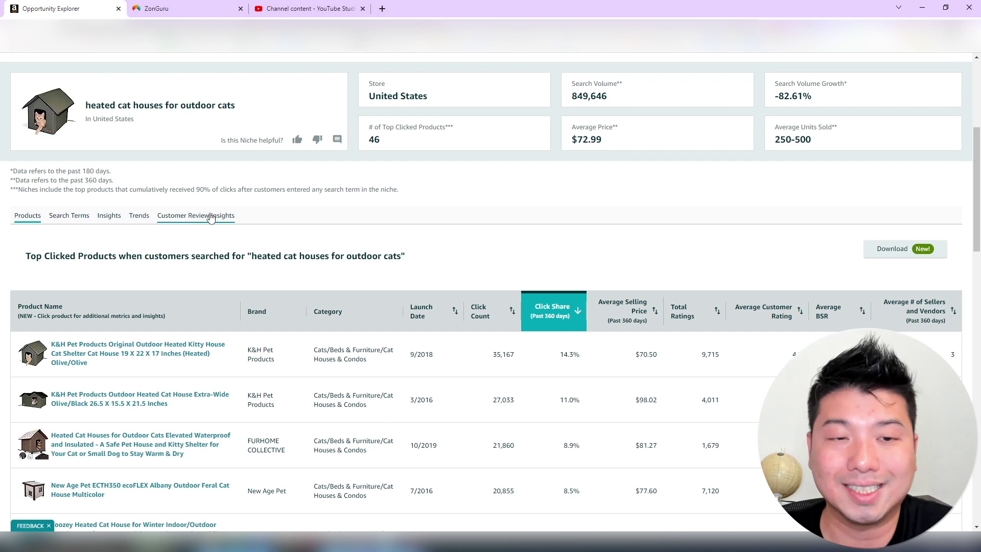
{"action": "scroll", "coordinate": [211, 216], "scroll_direction": "down", "scroll_amount": 1}
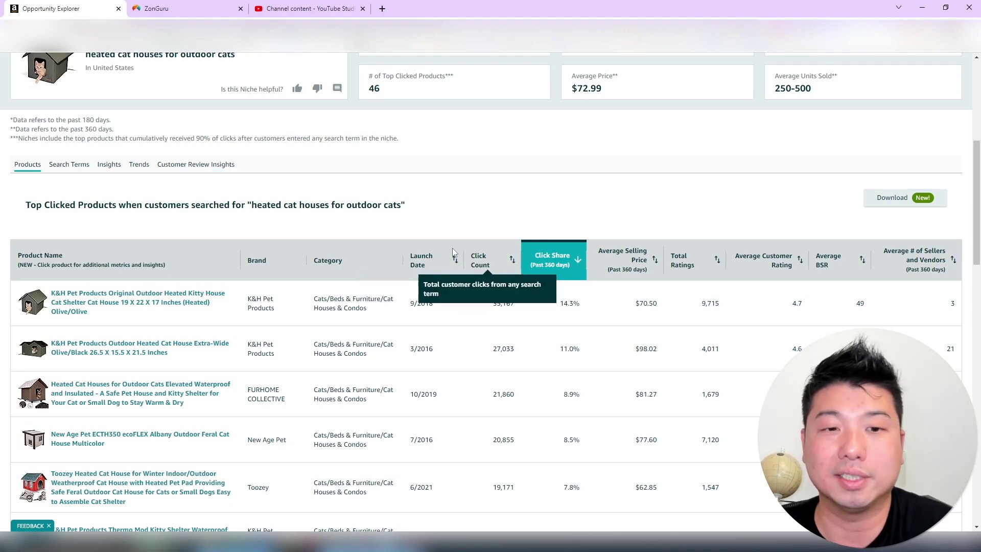
{"action": "scroll", "coordinate": [205, 465], "scroll_direction": "down", "scroll_amount": 4}
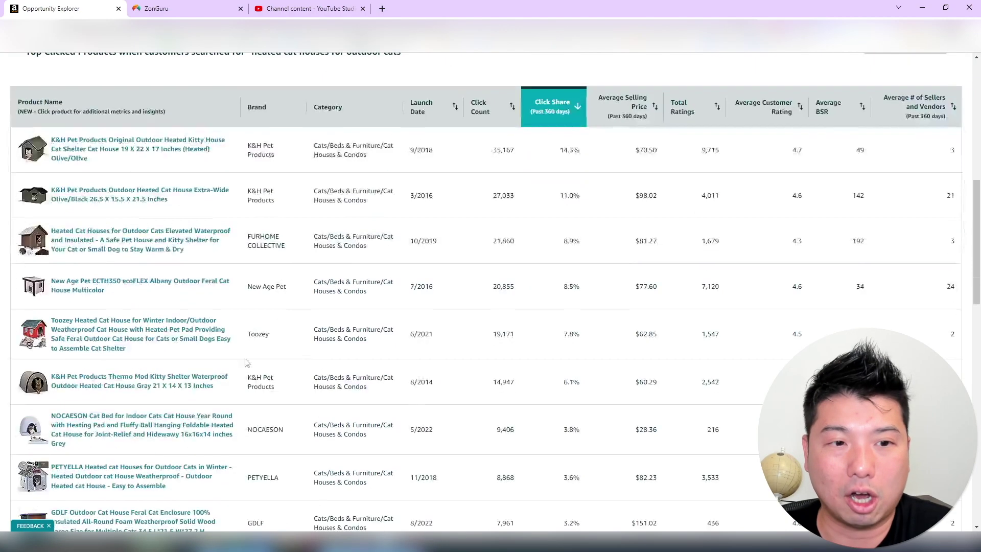
{"action": "scroll", "coordinate": [248, 485], "scroll_direction": "down", "scroll_amount": 2}
{"action": "scroll", "coordinate": [446, 486], "scroll_direction": "down", "scroll_amount": 3}
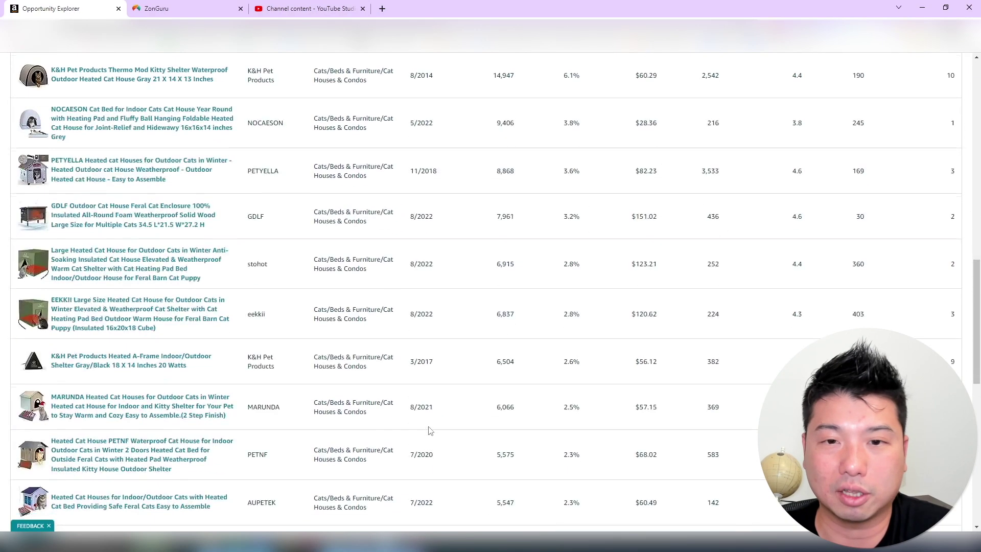
{"action": "scroll", "coordinate": [214, 266], "scroll_direction": "up", "scroll_amount": 11}
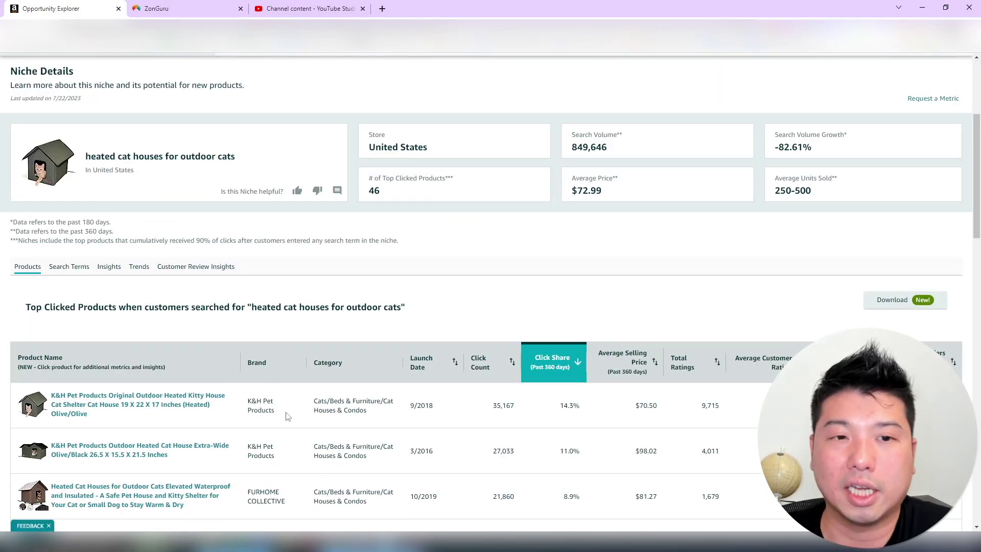
{"action": "scroll", "coordinate": [215, 268], "scroll_direction": "down", "scroll_amount": 3}
{"action": "scroll", "coordinate": [217, 270], "scroll_direction": "up", "scroll_amount": 3}
Step: Show the niche's Customer Review Insights and highlight the Positive Review Snippets heading
{"action": "left_click", "coordinate": [219, 271]}
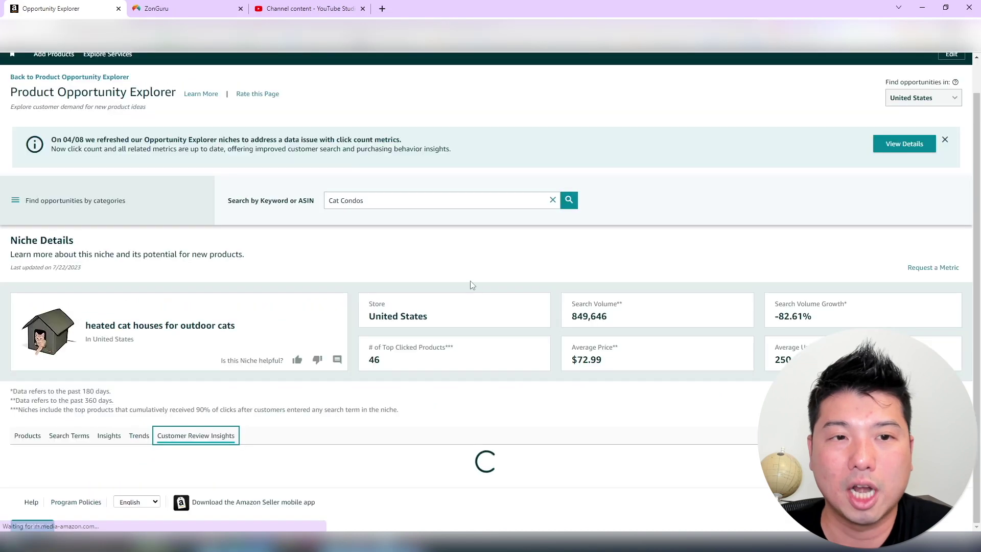
{"action": "scroll", "coordinate": [511, 245], "scroll_direction": "down", "scroll_amount": 3}
{"action": "left_click_drag", "start_coordinate": [108, 169], "coordinate": [10, 172]}
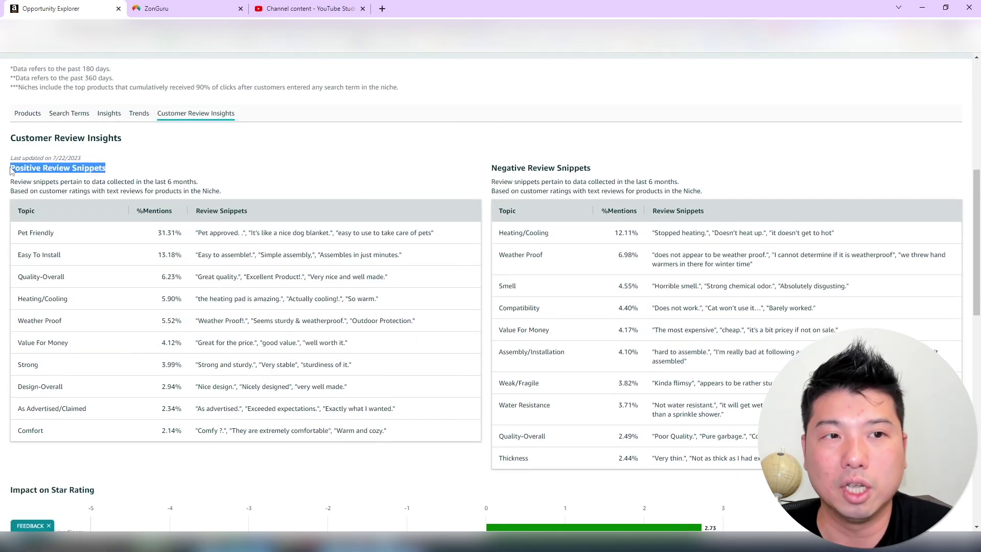
{"action": "left_click", "coordinate": [503, 163]}
{"action": "scroll", "coordinate": [774, 201], "scroll_direction": "down", "scroll_amount": 1}
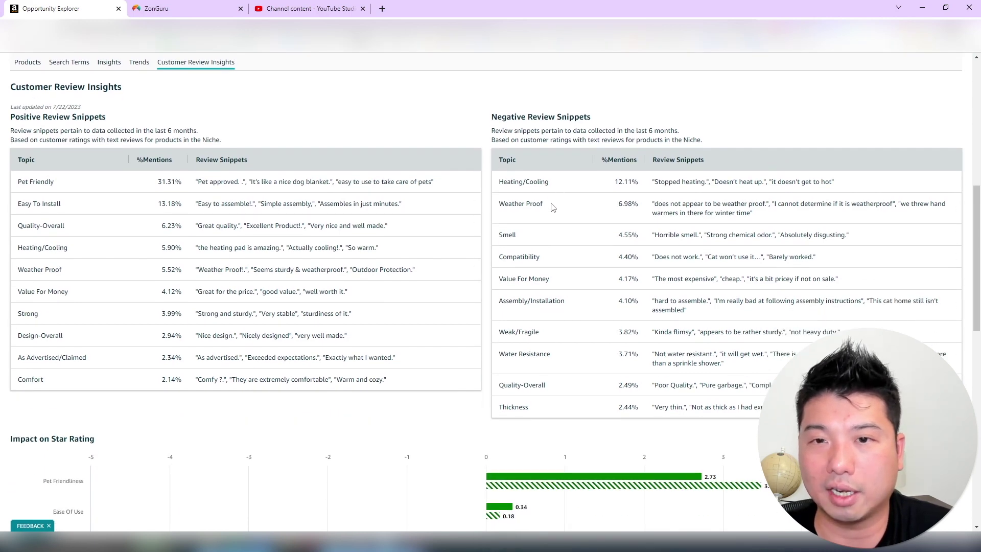
Step: Examine the niche's negative review snippets, highlighting topics such as Smell, Assembly/Installation and Water Resistance, and clear the selection
{"action": "left_click_drag", "start_coordinate": [490, 207], "coordinate": [587, 133]}
{"action": "left_click", "coordinate": [697, 204]}
{"action": "triple_click", "coordinate": [663, 204]}
{"action": "left_click", "coordinate": [647, 217]}
{"action": "left_click_drag", "start_coordinate": [537, 237], "coordinate": [500, 235]}
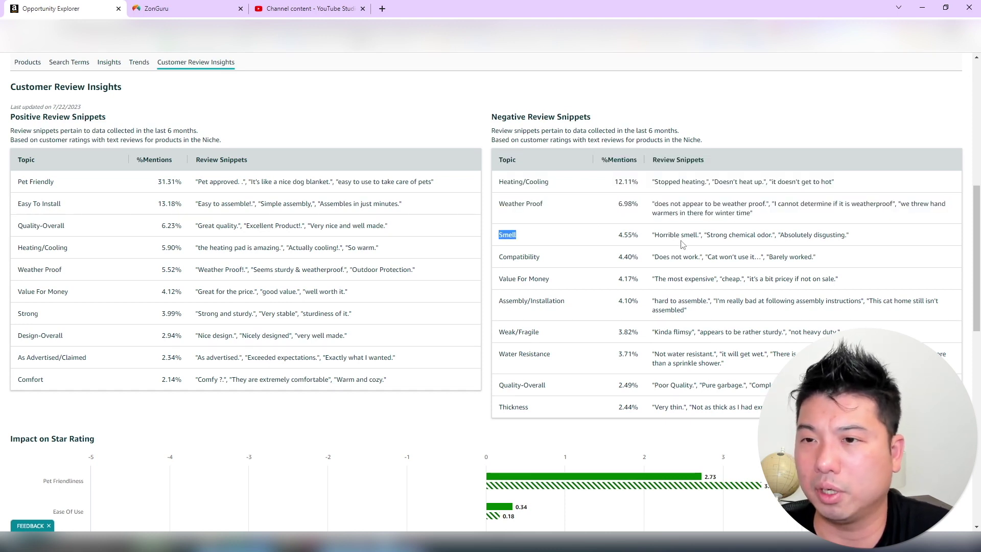
{"action": "left_click_drag", "start_coordinate": [565, 302], "coordinate": [498, 301]}
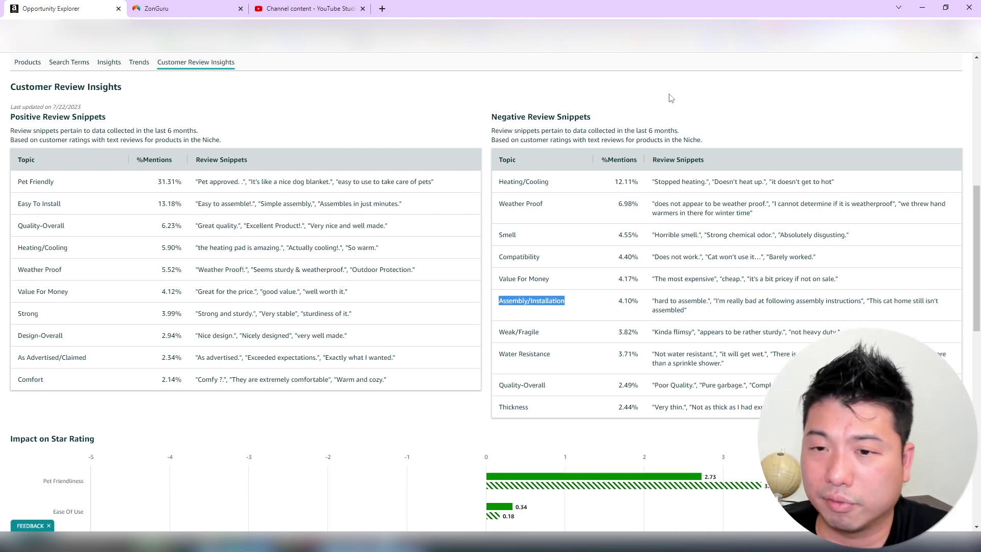
{"action": "left_click_drag", "start_coordinate": [552, 362], "coordinate": [578, 358]}
{"action": "double_click", "coordinate": [531, 353]}
{"action": "left_click", "coordinate": [506, 354]}
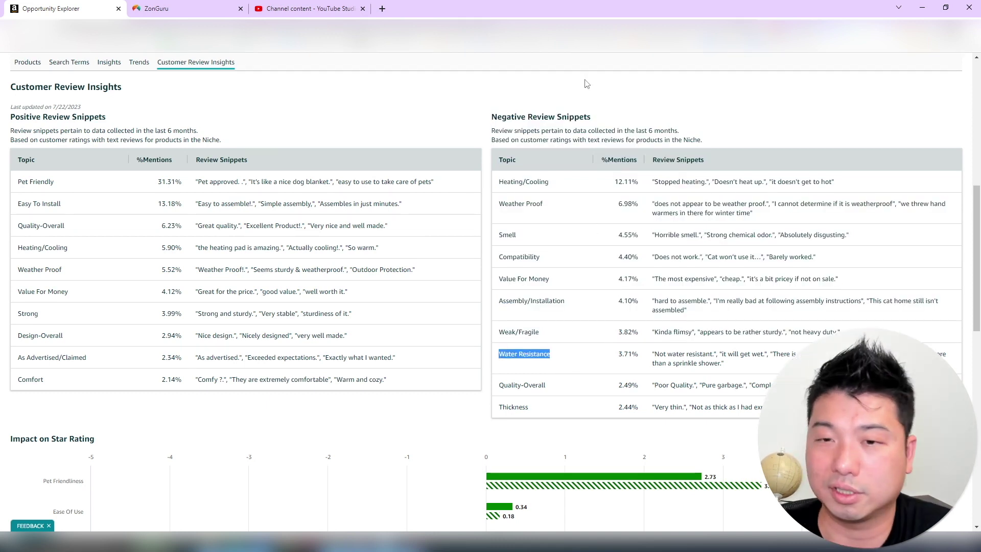
{"action": "left_click", "coordinate": [219, 145]}
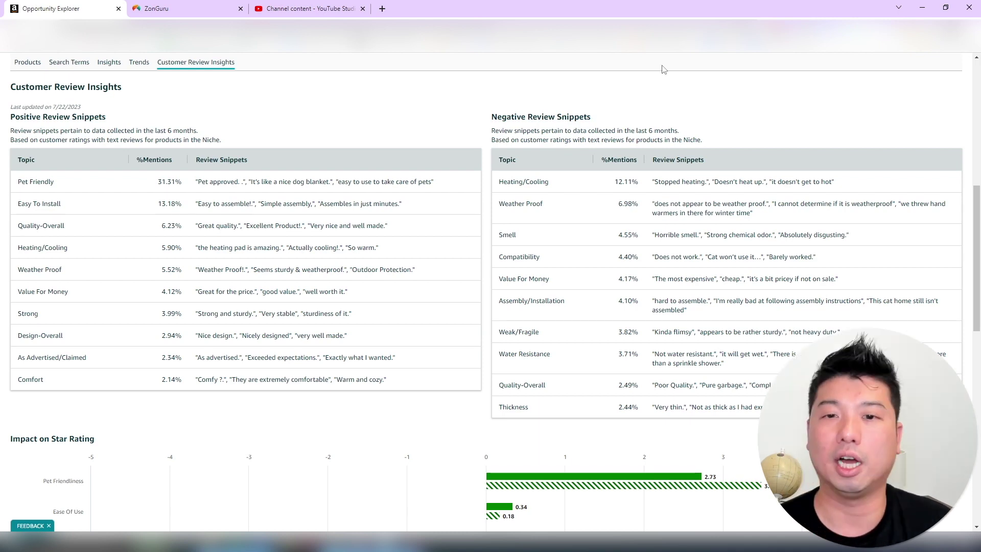
Step: Return to the niche's top clicked products and open the FURHOME COLLECTIVE heated cat house's details
{"action": "scroll", "coordinate": [659, 98], "scroll_direction": "down", "scroll_amount": 2}
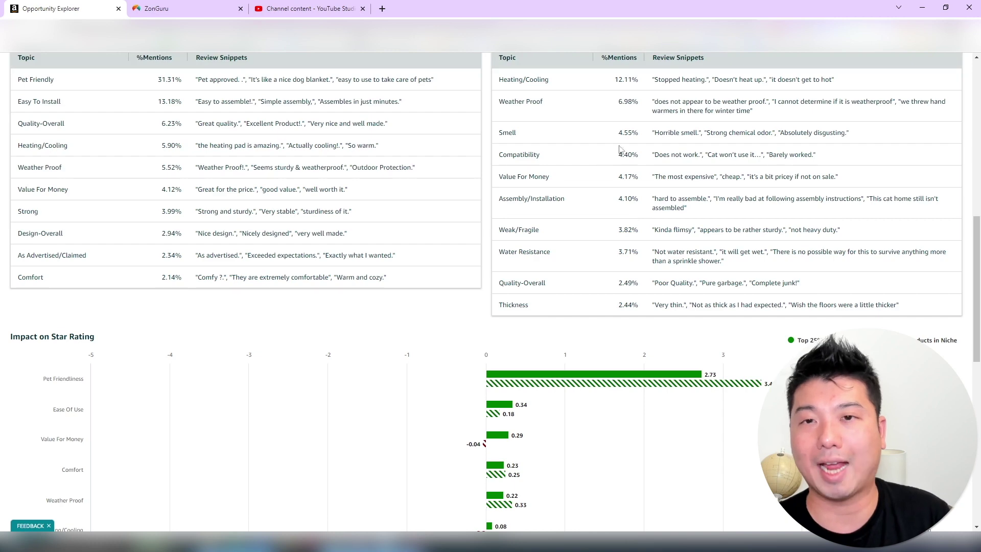
{"action": "scroll", "coordinate": [247, 175], "scroll_direction": "up", "scroll_amount": 3}
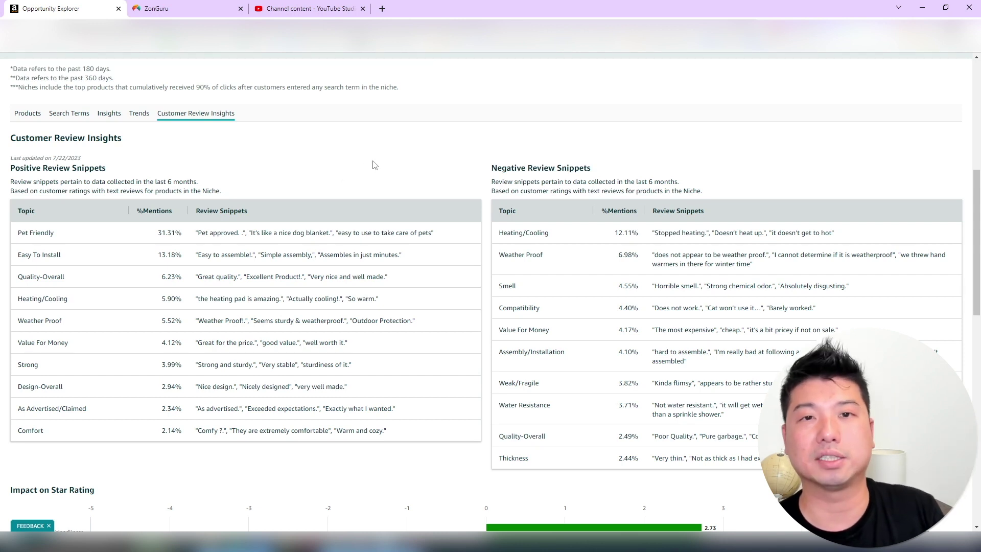
{"action": "scroll", "coordinate": [382, 159], "scroll_direction": "down", "scroll_amount": 1}
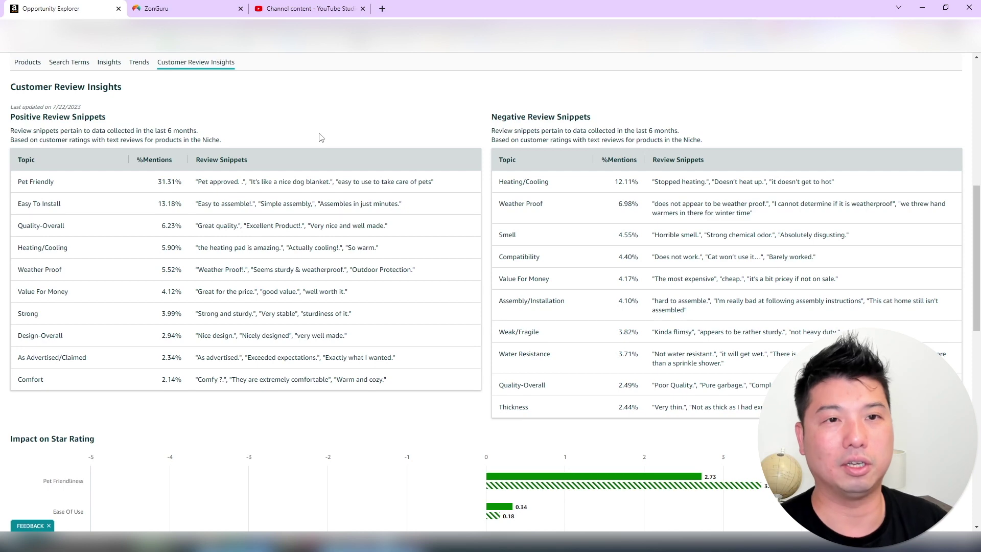
{"action": "scroll", "coordinate": [349, 215], "scroll_direction": "up", "scroll_amount": 3}
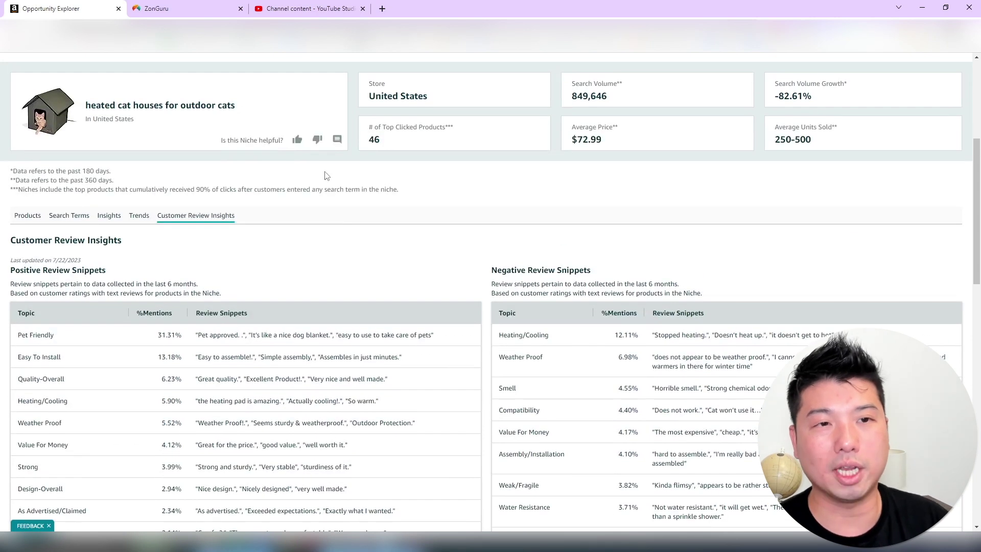
{"action": "scroll", "coordinate": [324, 182], "scroll_direction": "up", "scroll_amount": 3}
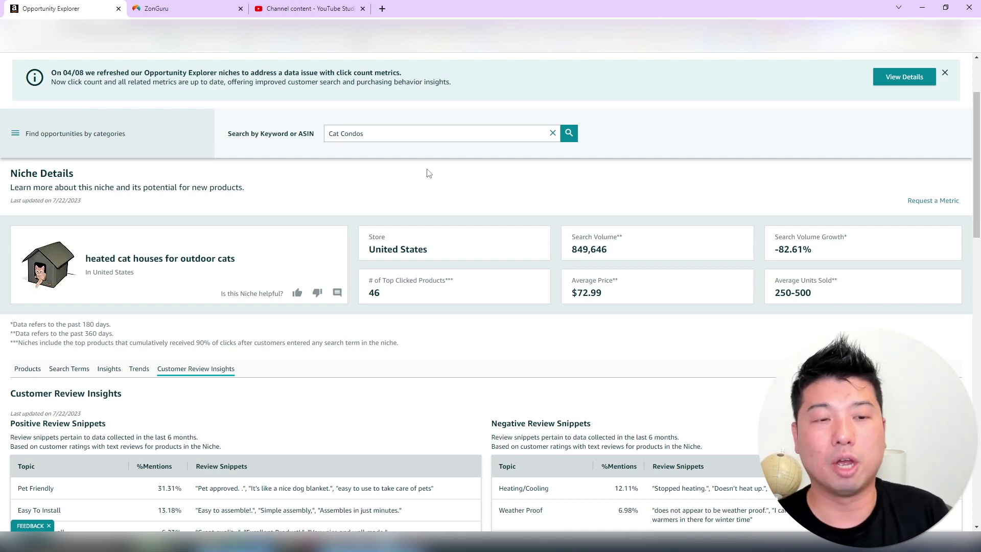
{"action": "scroll", "coordinate": [279, 306], "scroll_direction": "down", "scroll_amount": 4}
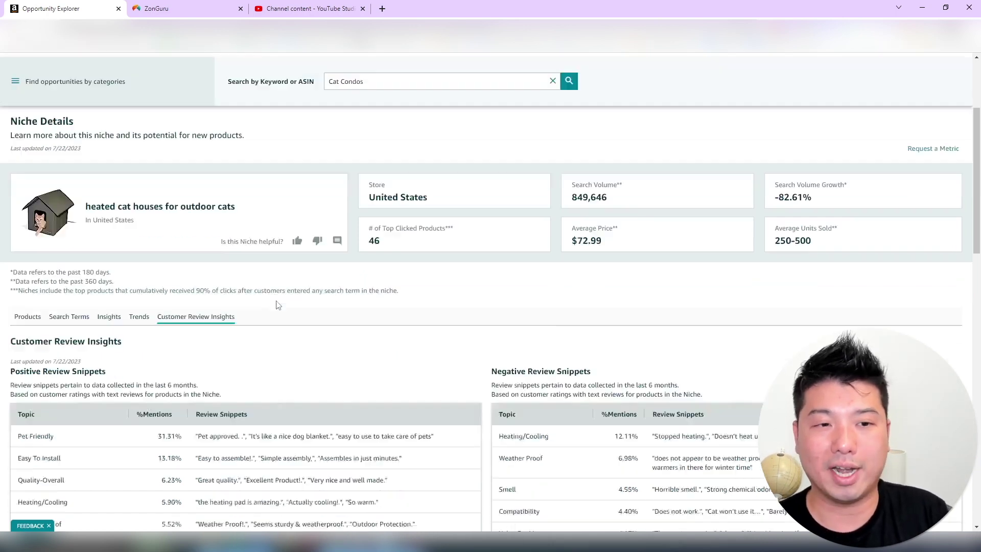
{"action": "left_click", "coordinate": [28, 164]}
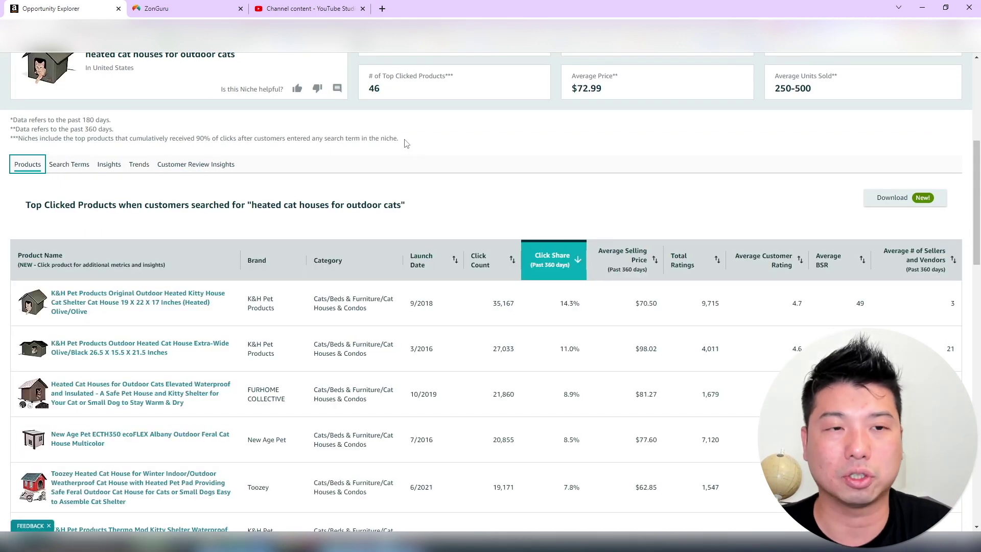
{"action": "left_click", "coordinate": [123, 397]}
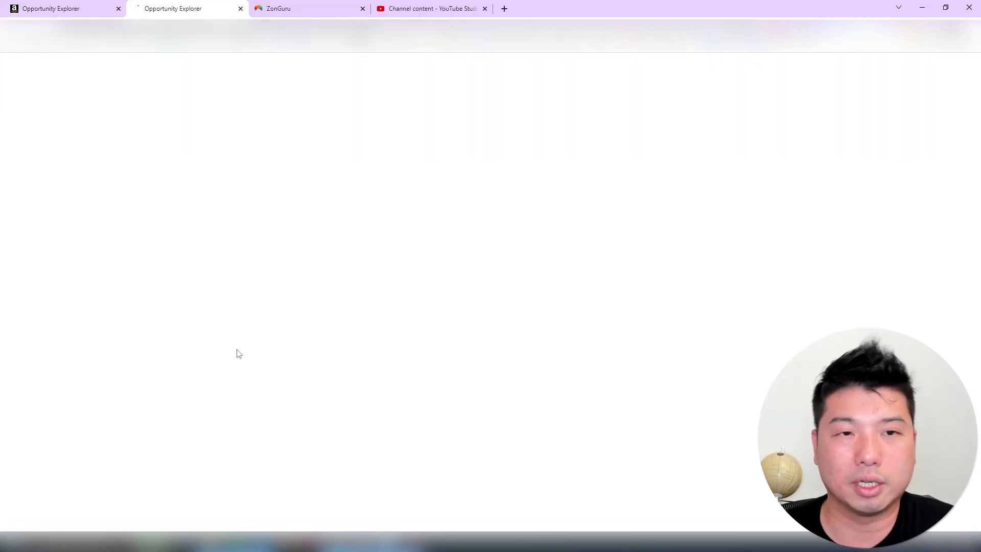
Step: Show the Customer Review Insights for the FURHOME COLLECTIVE cat house, with its positive and negative review snippets
{"action": "scroll", "coordinate": [209, 341], "scroll_direction": "down", "scroll_amount": 15}
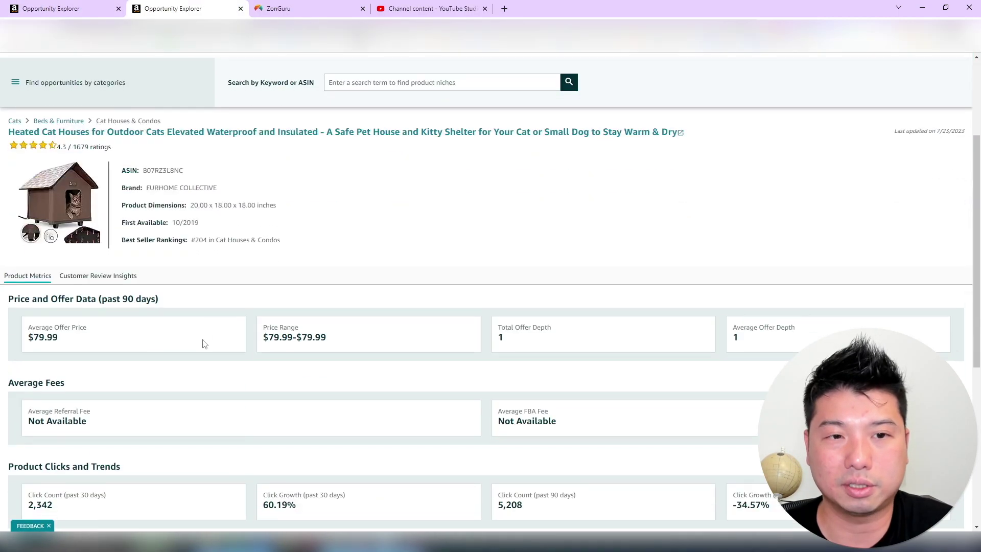
{"action": "scroll", "coordinate": [761, 215], "scroll_direction": "up", "scroll_amount": 6}
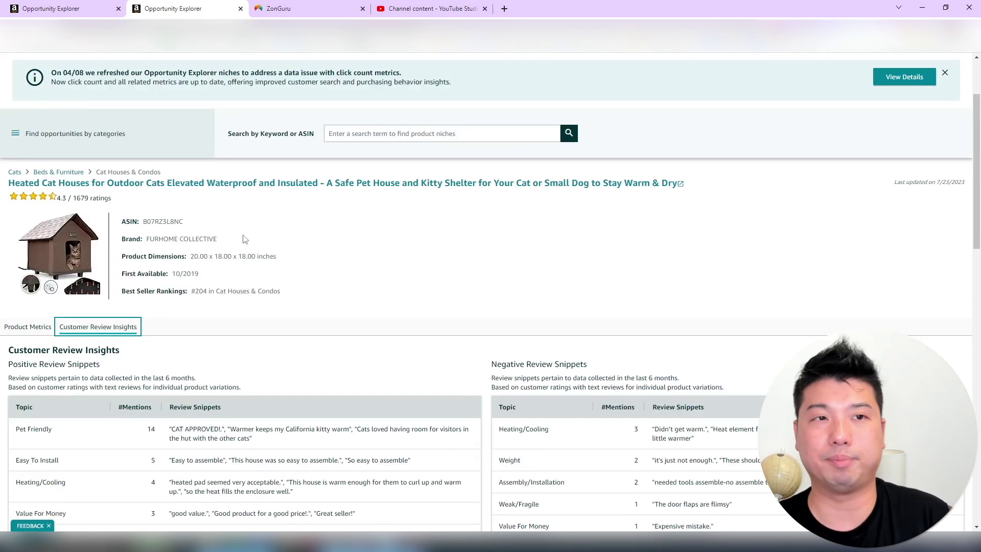
{"action": "scroll", "coordinate": [217, 235], "scroll_direction": "down", "scroll_amount": 4}
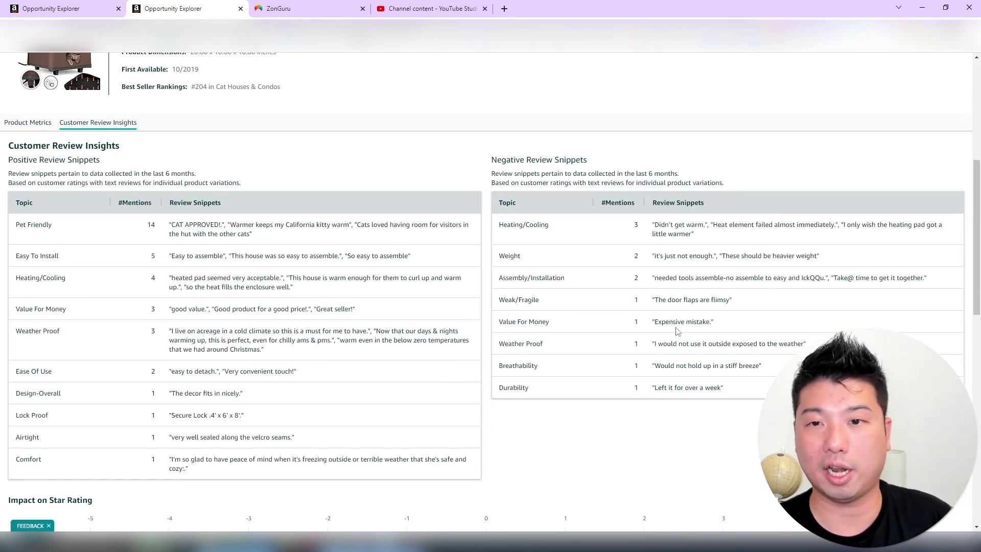
Step: Examine the product's negative review topics, highlighting Weather Proof and the Heating/Cooling review snippets
{"action": "left_click_drag", "start_coordinate": [562, 367], "coordinate": [507, 358]}
{"action": "left_click_drag", "start_coordinate": [558, 340], "coordinate": [499, 345]}
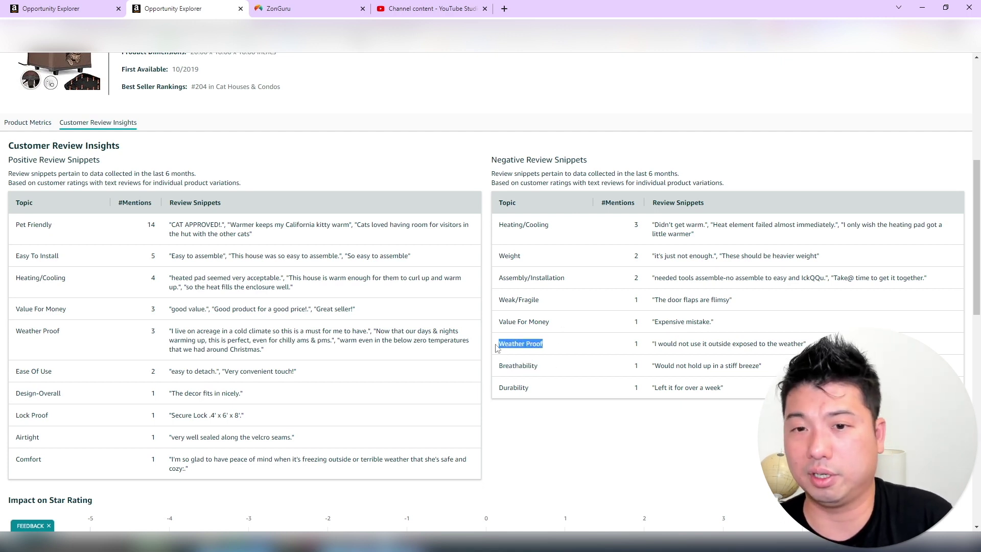
{"action": "left_click_drag", "start_coordinate": [555, 229], "coordinate": [501, 234]}
{"action": "left_click_drag", "start_coordinate": [701, 233], "coordinate": [655, 225]}
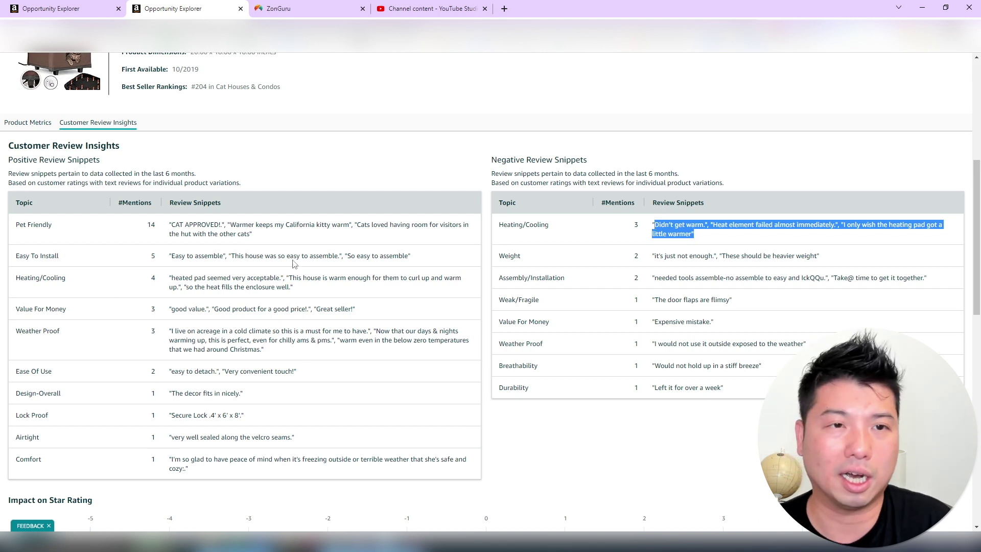
Step: Compare the product's positive and negative review snippets, highlighting the Heating/Cooling topic and its complaints
{"action": "left_click", "coordinate": [97, 253]}
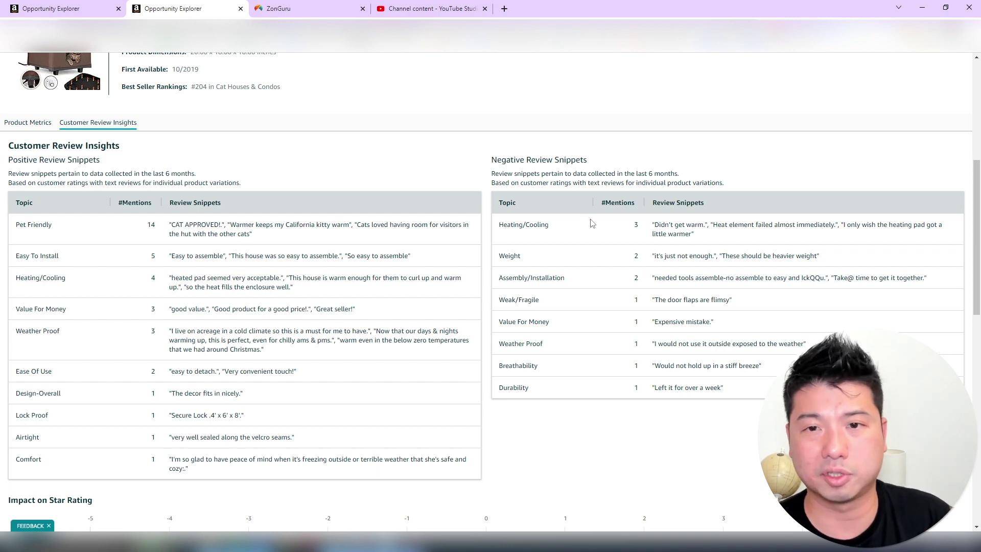
{"action": "left_click_drag", "start_coordinate": [550, 225], "coordinate": [503, 224]}
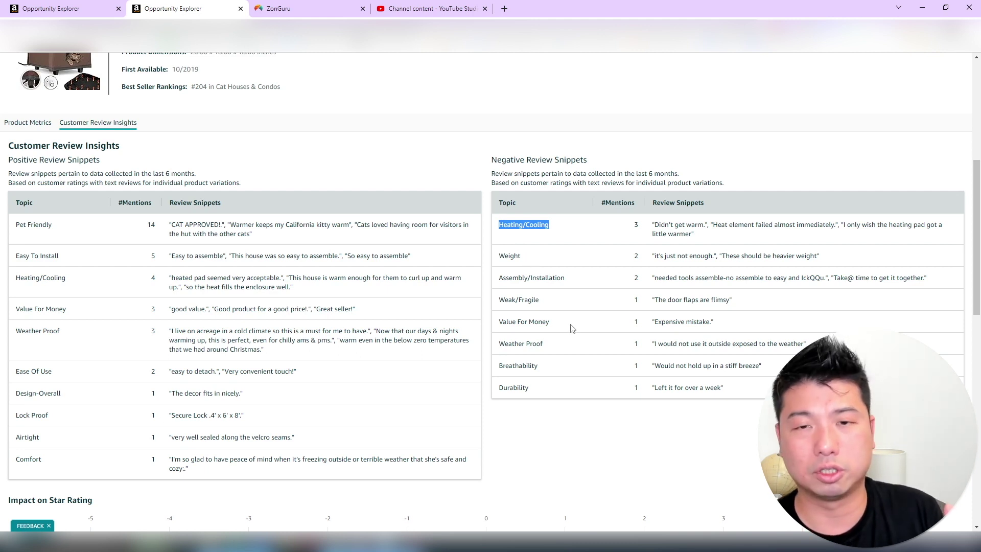
{"action": "scroll", "coordinate": [245, 148], "scroll_direction": "up", "scroll_amount": 4}
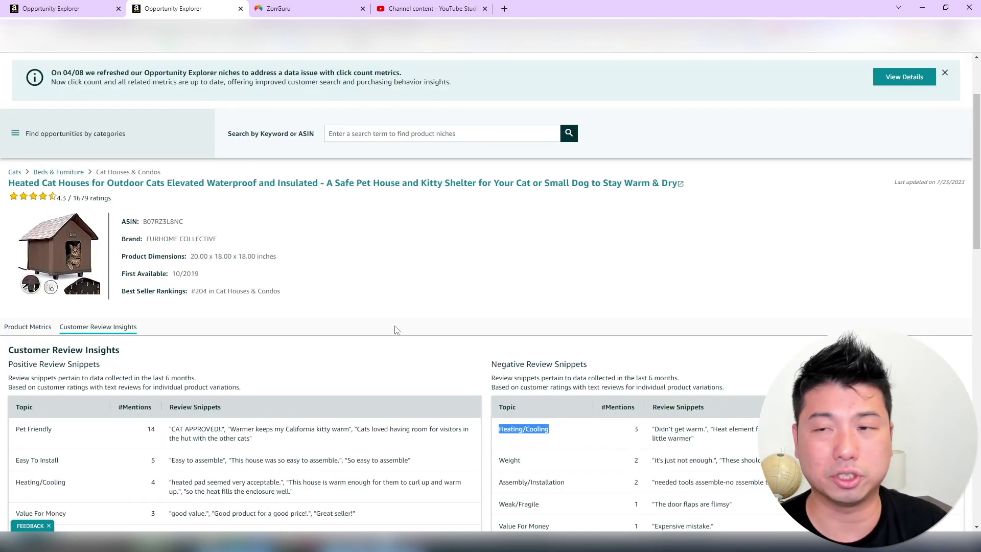
{"action": "scroll", "coordinate": [393, 331], "scroll_direction": "down", "scroll_amount": 2}
{"action": "left_click_drag", "start_coordinate": [170, 304], "coordinate": [246, 309]}
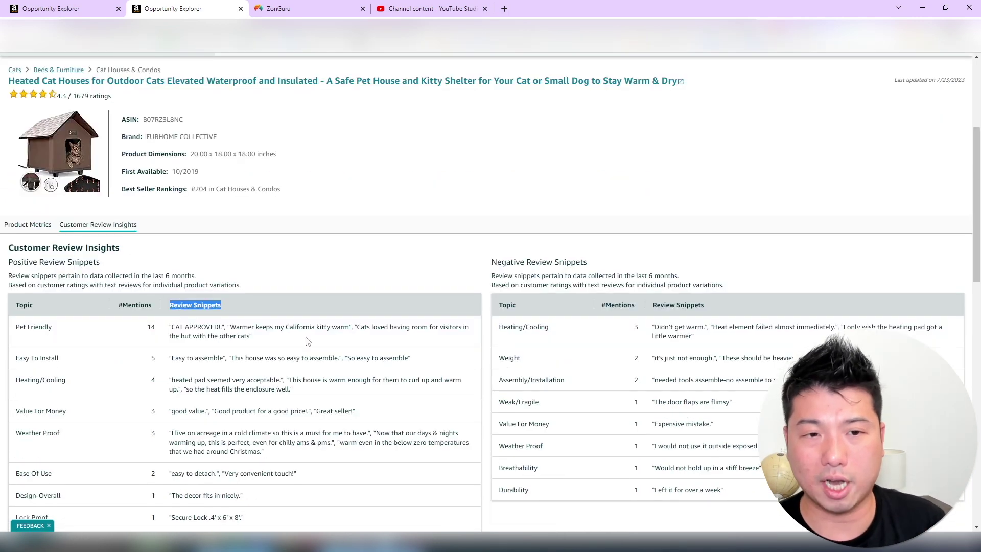
{"action": "left_click_drag", "start_coordinate": [654, 327], "coordinate": [705, 341]}
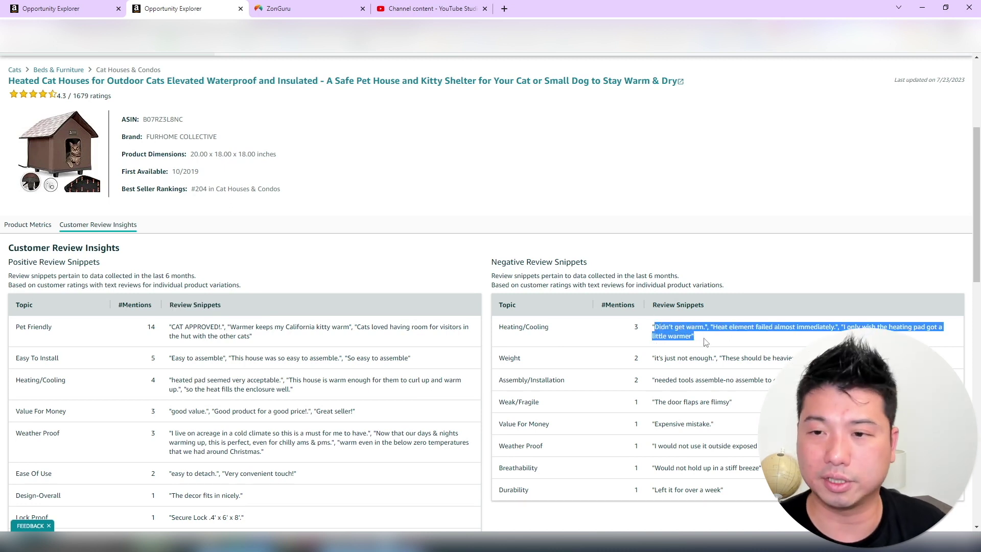
{"action": "left_click", "coordinate": [705, 341]}
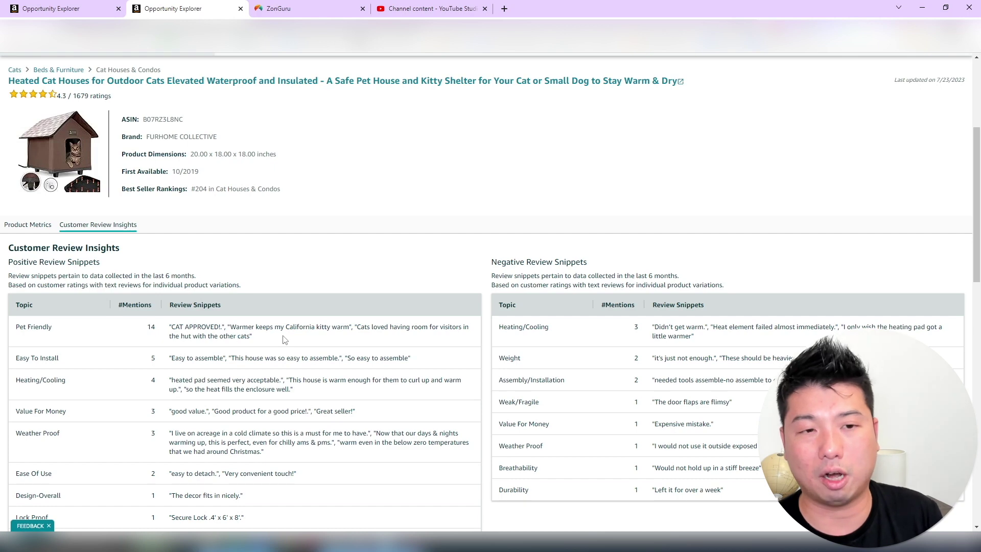
Step: Look over the remaining review topics and the Impact on Star Rating chart for the heated cat house
{"action": "scroll", "coordinate": [283, 305], "scroll_direction": "down", "scroll_amount": 3}
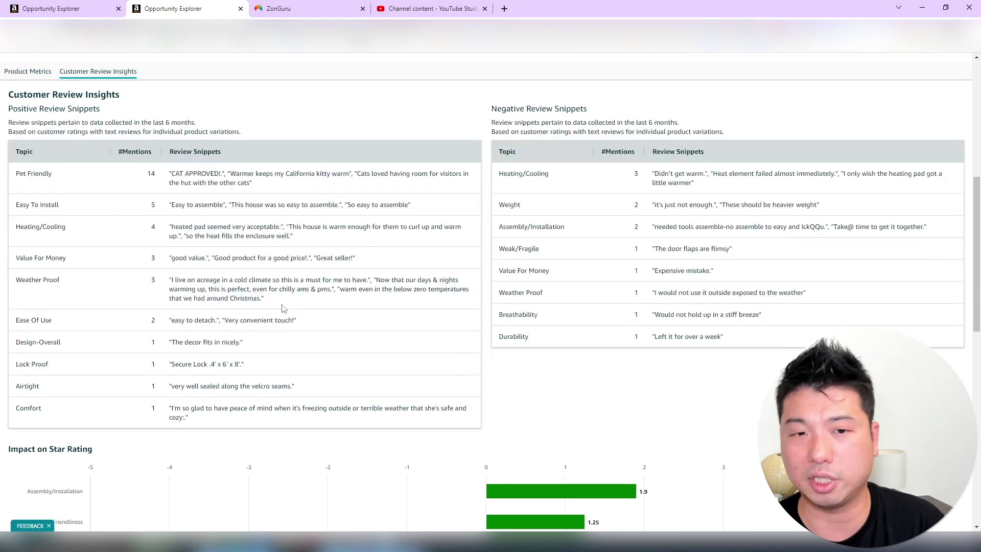
{"action": "scroll", "coordinate": [619, 329], "scroll_direction": "down", "scroll_amount": 2}
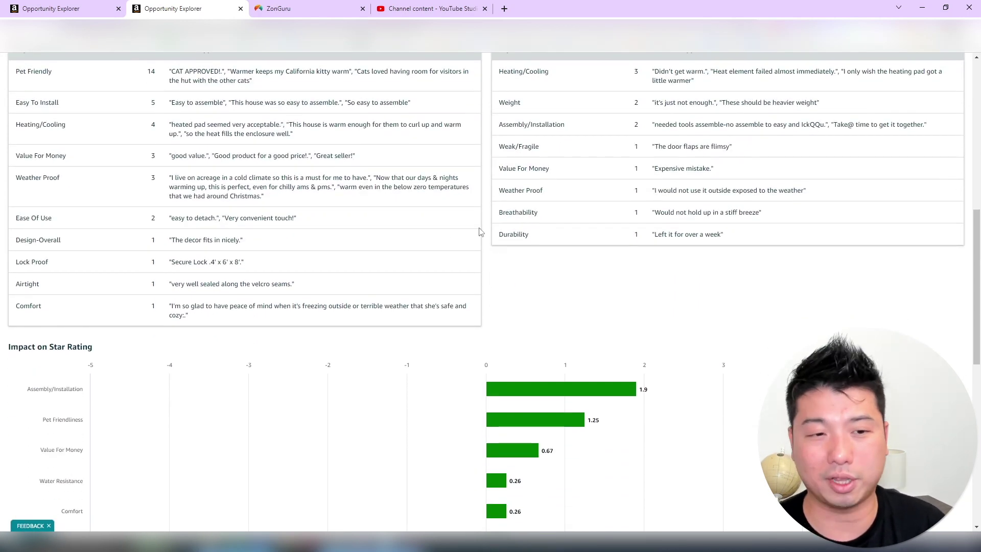
{"action": "scroll", "coordinate": [498, 313], "scroll_direction": "up", "scroll_amount": 4}
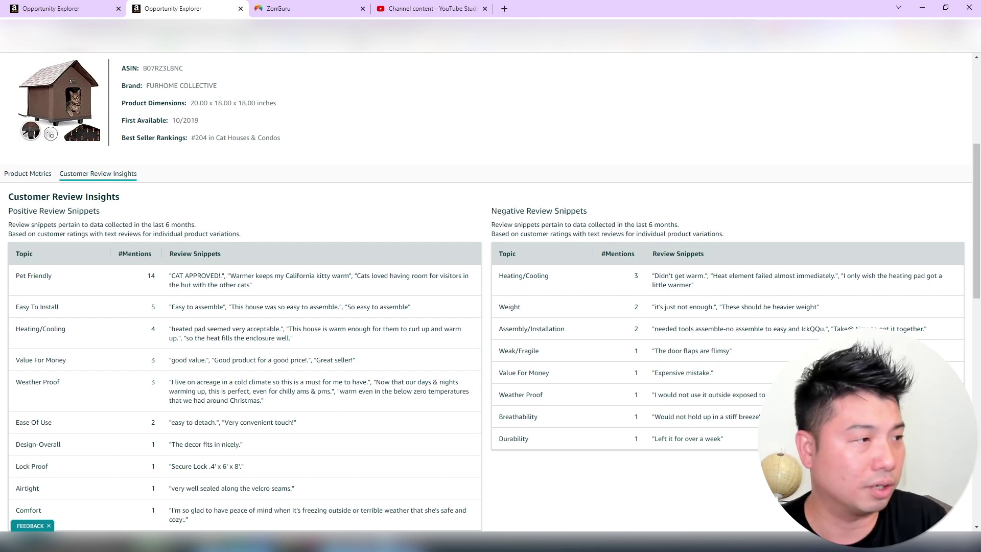
{"action": "scroll", "coordinate": [396, 190], "scroll_direction": "up", "scroll_amount": 4}
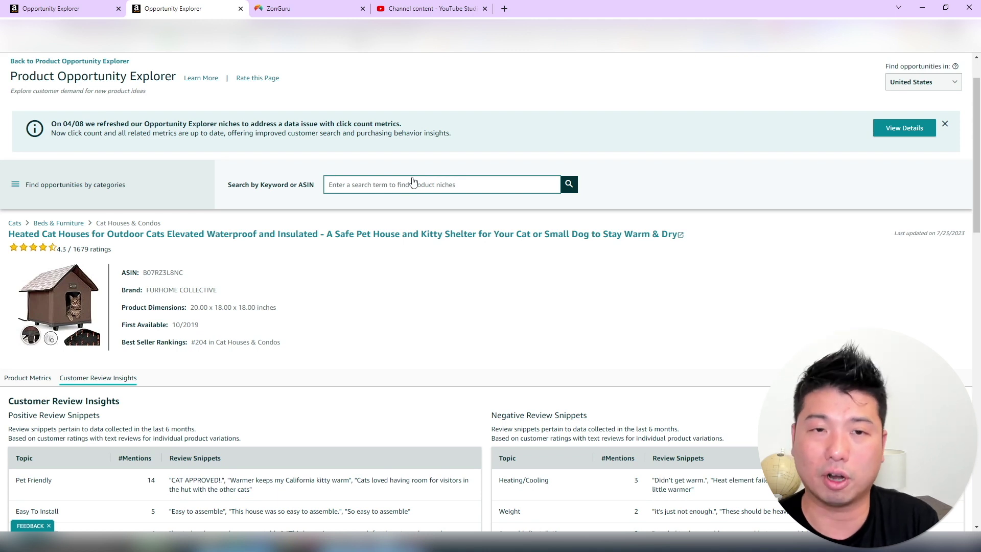
Step: Return to the heated cat houses niche, look over its top clicked products, and close the FURHOME COLLECTIVE product page
{"action": "left_click", "coordinate": [315, 7]}
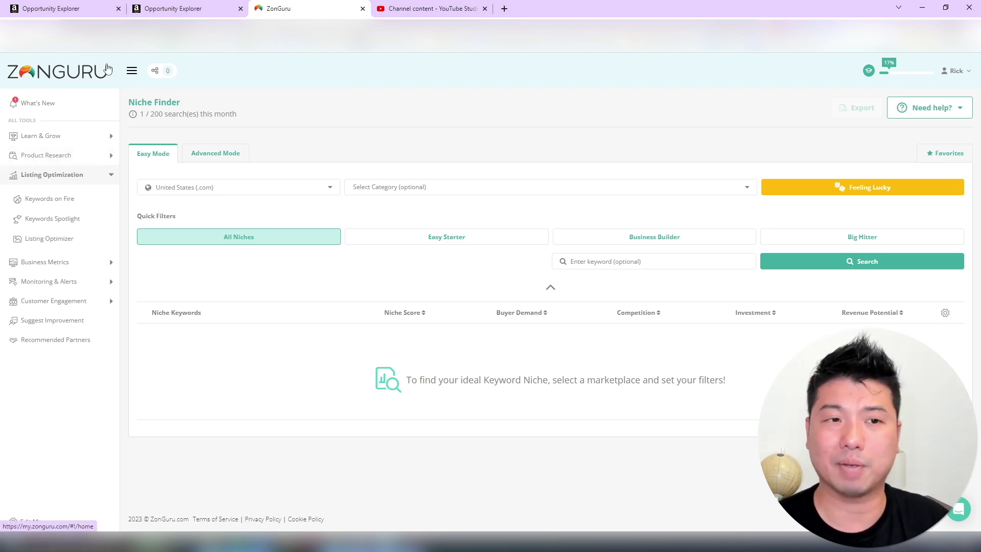
{"action": "left_click", "coordinate": [79, 5]}
{"action": "scroll", "coordinate": [251, 280], "scroll_direction": "up", "scroll_amount": 3}
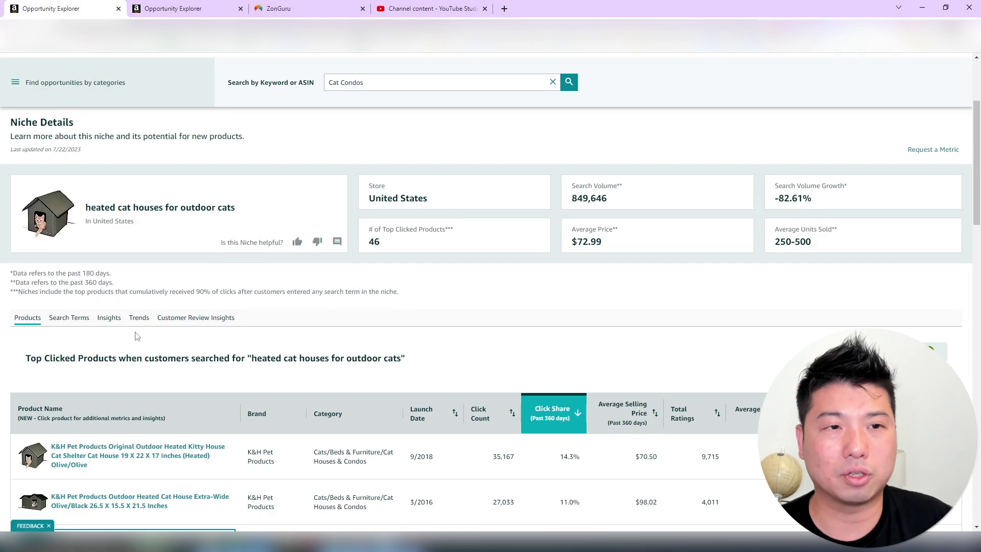
{"action": "scroll", "coordinate": [249, 325], "scroll_direction": "down", "scroll_amount": 3}
{"action": "scroll", "coordinate": [158, 215], "scroll_direction": "up", "scroll_amount": 4}
{"action": "scroll", "coordinate": [342, 216], "scroll_direction": "down", "scroll_amount": 6}
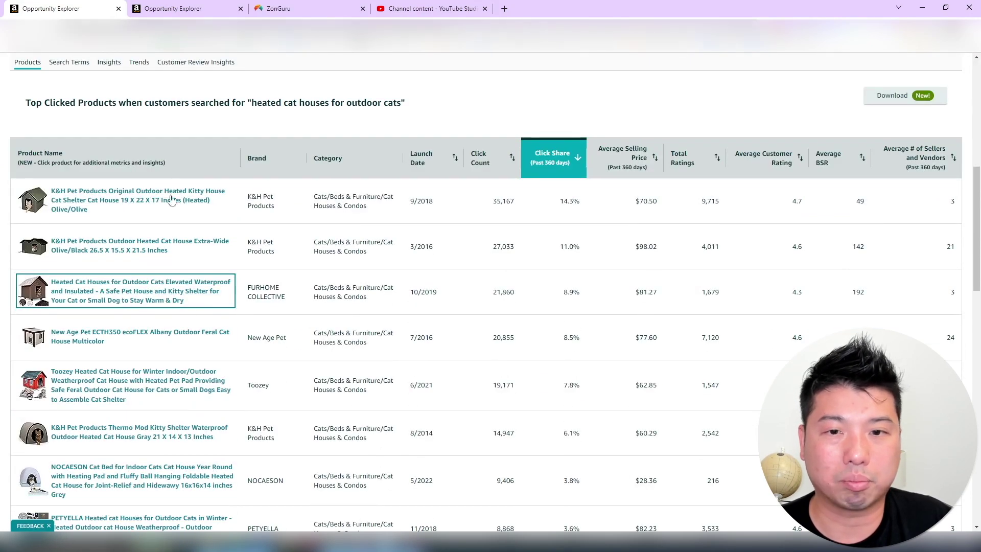
{"action": "scroll", "coordinate": [111, 103], "scroll_direction": "up", "scroll_amount": 4}
{"action": "scroll", "coordinate": [111, 103], "scroll_direction": "up", "scroll_amount": 4}
{"action": "left_click_drag", "start_coordinate": [170, 140], "coordinate": [88, 131]}
{"action": "scroll", "coordinate": [192, 218], "scroll_direction": "down", "scroll_amount": 8}
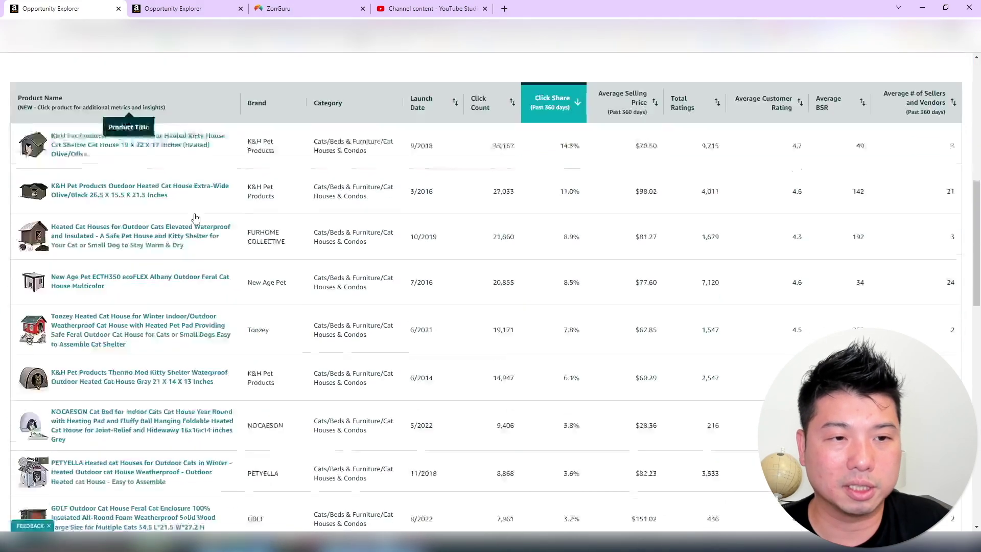
{"action": "scroll", "coordinate": [192, 218], "scroll_direction": "up", "scroll_amount": 5}
{"action": "left_click", "coordinate": [240, 8]}
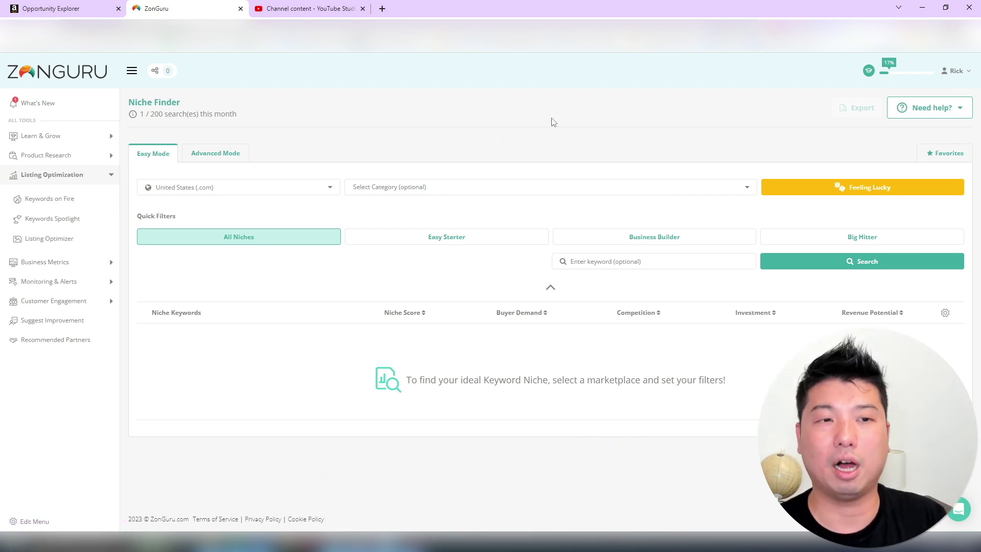
Step: Enter the ASINs of five top clicked products in ZonGuru's Keywords on Fire: B01JCNF8X4, B096XTF9TJ, B07RZ3L8NC, B0B1W7LB14, B07H317W21
{"action": "left_click", "coordinate": [59, 202]}
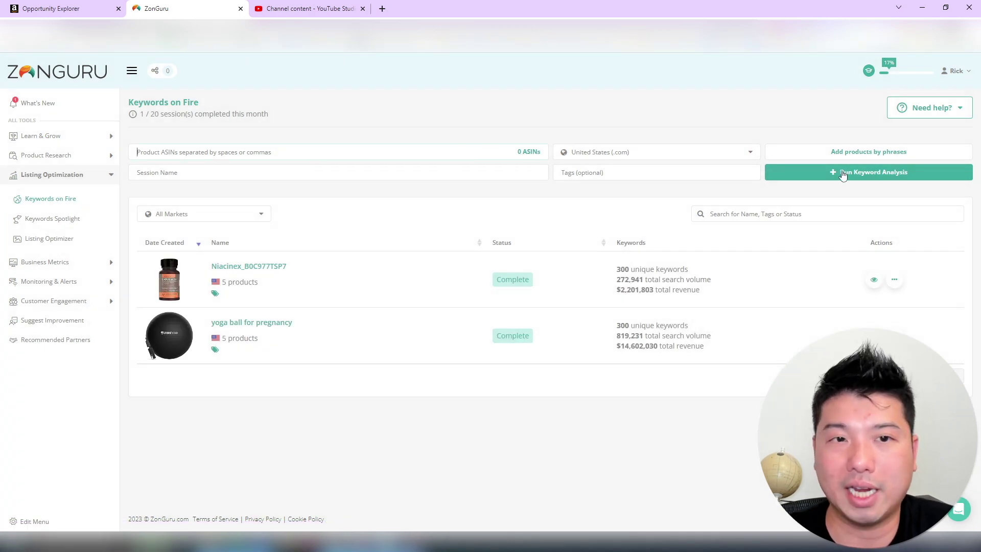
{"action": "left_click", "coordinate": [64, 5]}
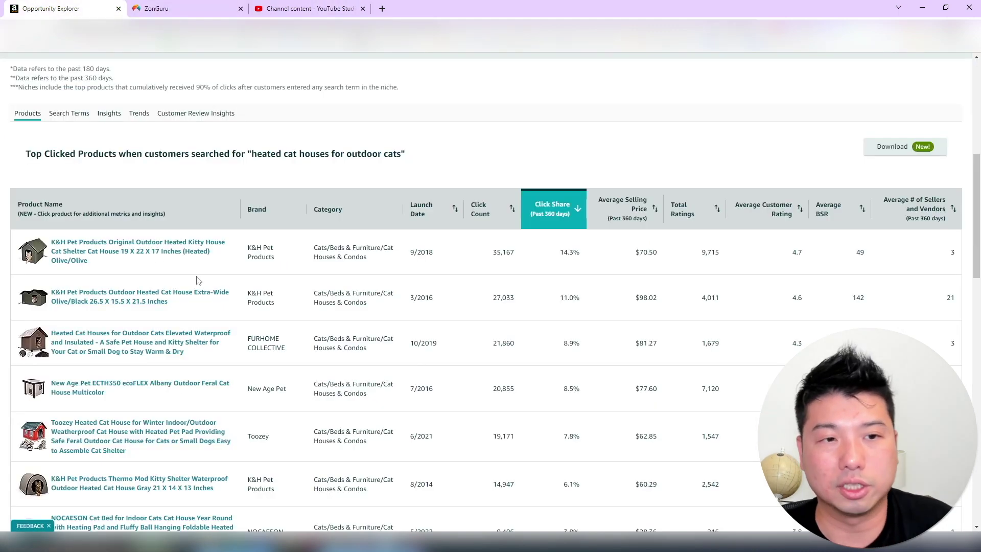
{"action": "scroll", "coordinate": [205, 279], "scroll_direction": "down", "scroll_amount": 1}
{"action": "right_click", "coordinate": [133, 338]}
{"action": "left_click", "coordinate": [172, 344]}
{"action": "right_click", "coordinate": [137, 378]}
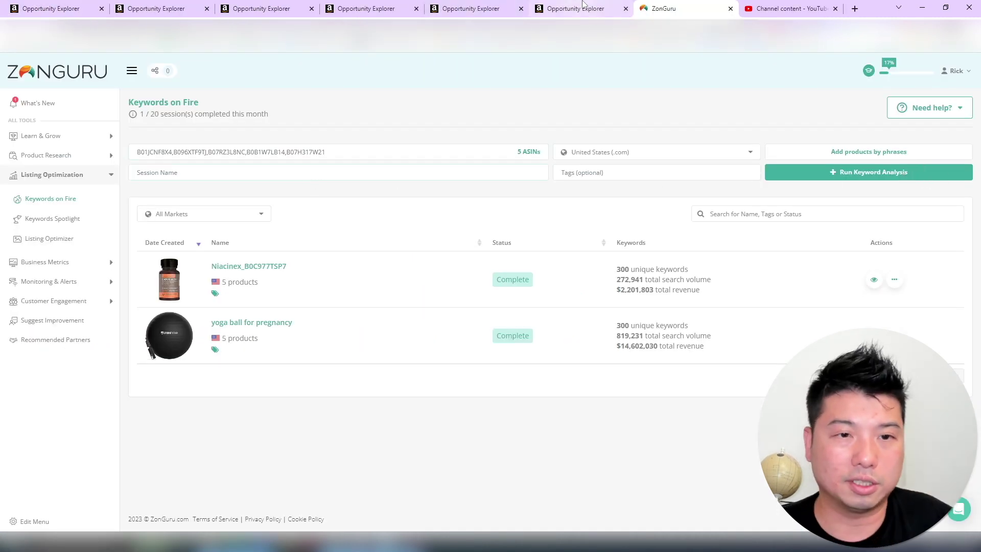
Step: Switch to Opportunity Explorer and copy the niche name "heated cat houses for outdoor cats" from Niche Details
{"action": "left_click", "coordinate": [566, 5]}
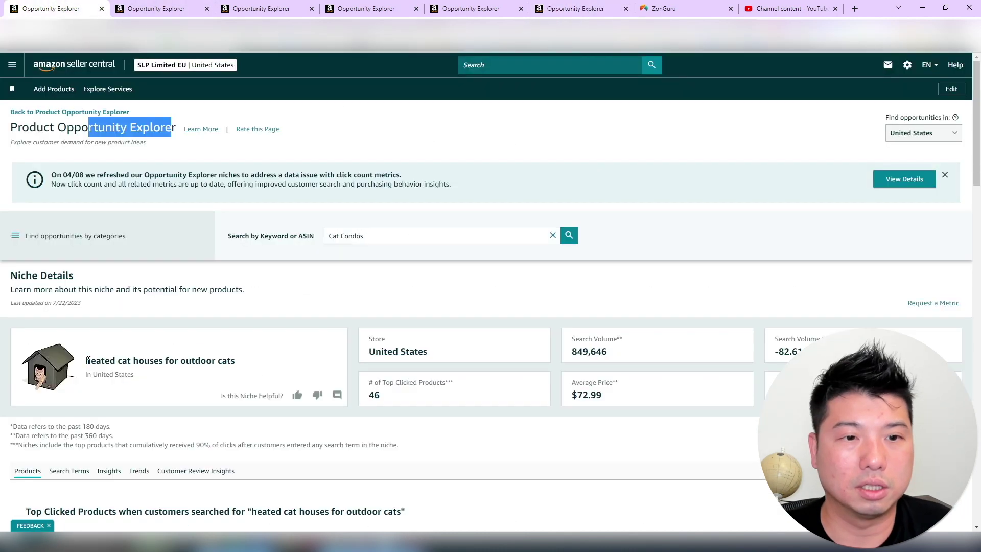
{"action": "left_click_drag", "start_coordinate": [86, 361], "coordinate": [241, 358]}
{"action": "key", "text": "super+c"}
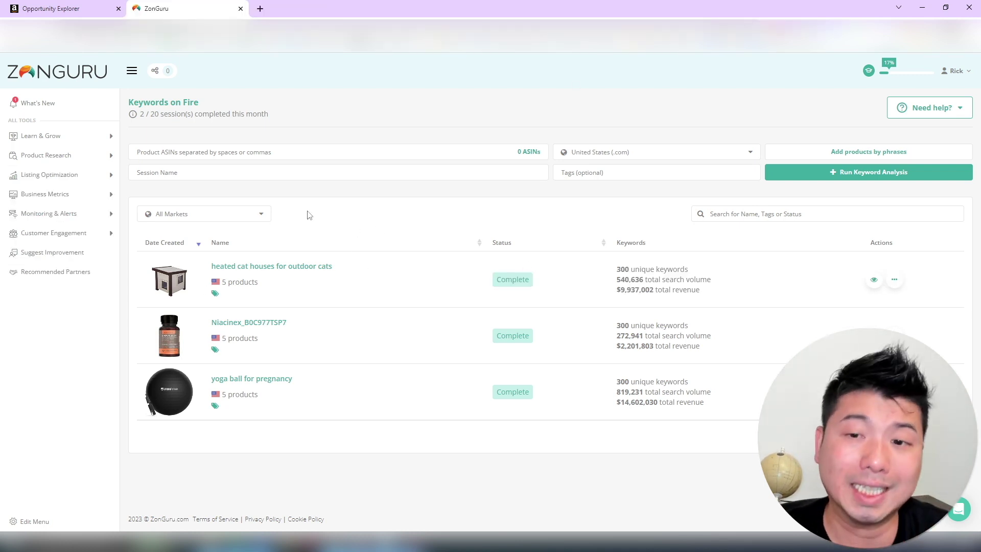
Step: Create a Listing Optimizer session in ZonGuru named "heated cat houses for outdoor cats" for the United States marketplace
{"action": "left_click", "coordinate": [107, 175]}
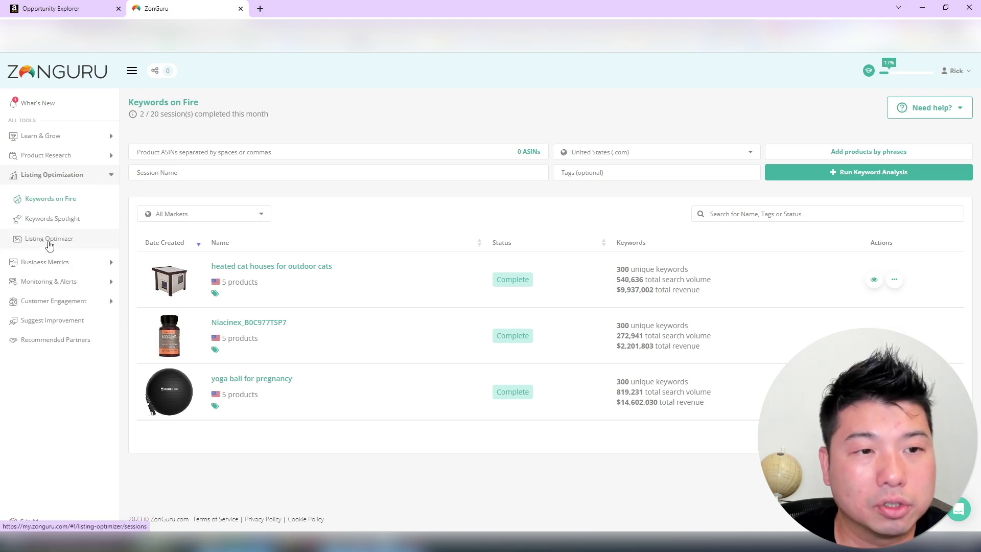
{"action": "left_click", "coordinate": [50, 245]}
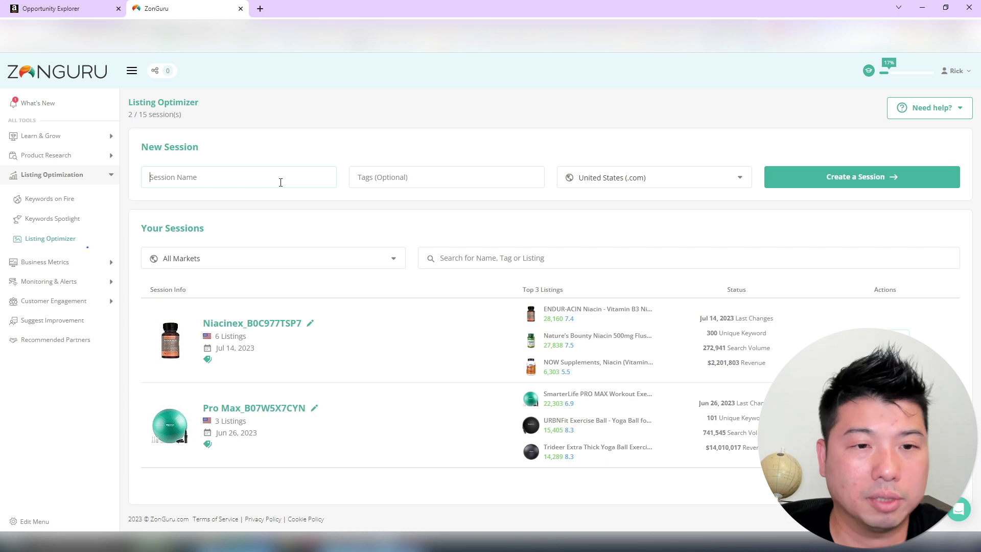
{"action": "key", "text": "super+v"}
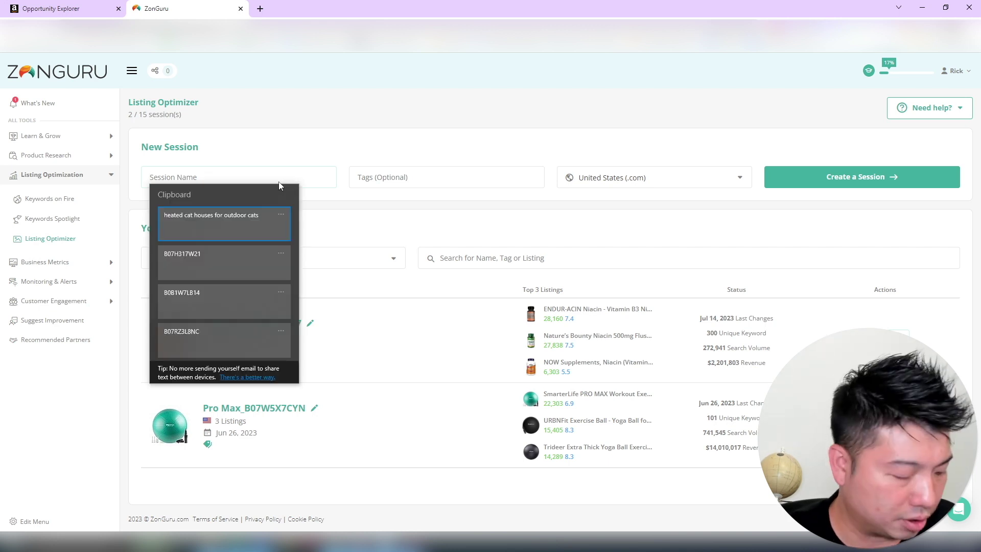
{"action": "left_click", "coordinate": [235, 216]}
{"action": "left_click", "coordinate": [826, 177]}
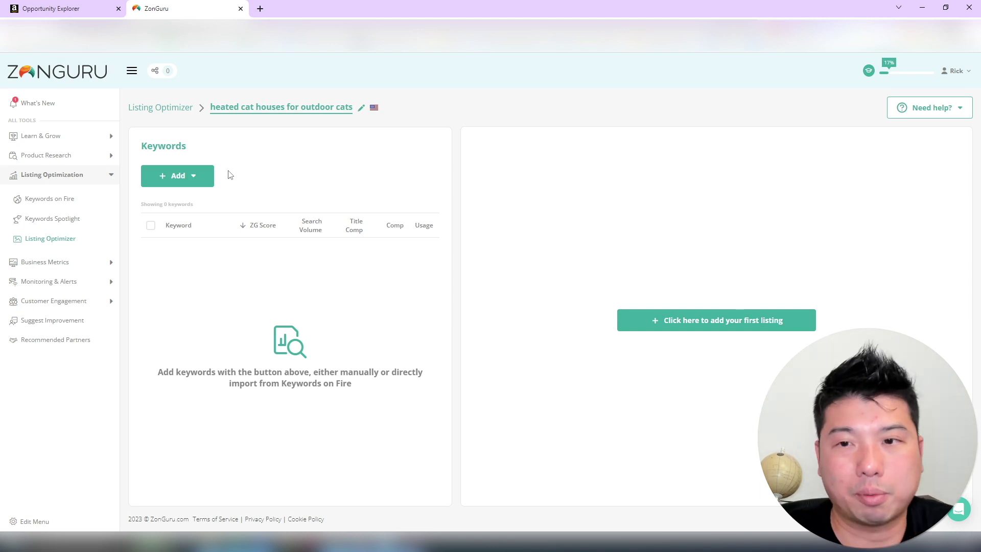
Step: Import the keywords from the heated cat houses Keywords on Fire session into the Listing Optimizer and select them all
{"action": "left_click", "coordinate": [195, 181]}
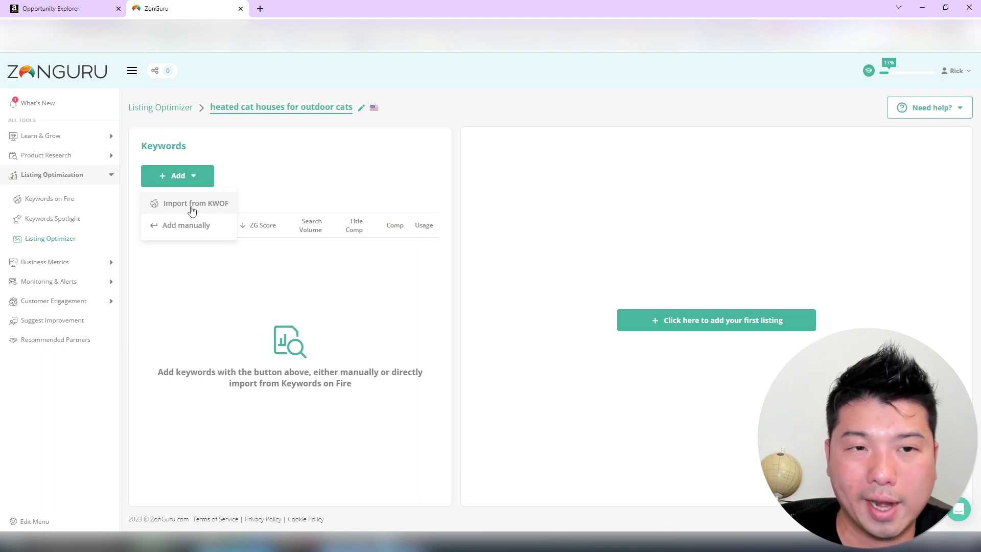
{"action": "left_click", "coordinate": [192, 206]}
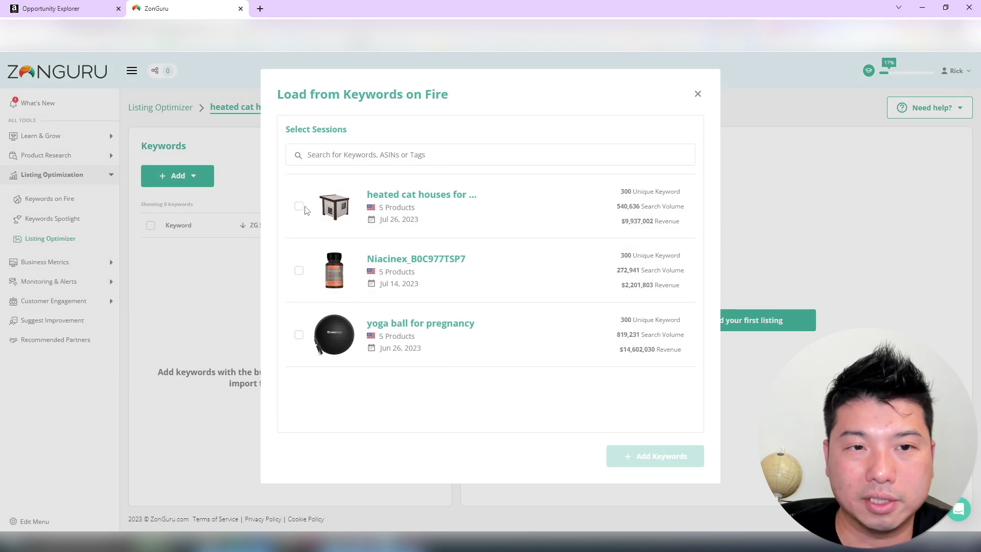
{"action": "left_click", "coordinate": [299, 206]}
{"action": "left_click", "coordinate": [649, 457]}
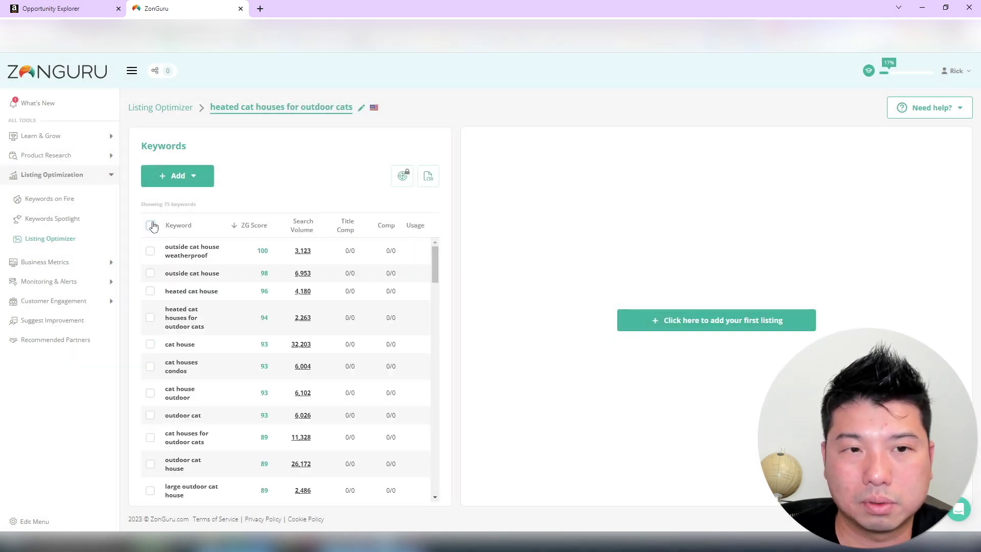
{"action": "left_click", "coordinate": [151, 225]}
{"action": "scroll", "coordinate": [337, 306], "scroll_direction": "down", "scroll_amount": 3}
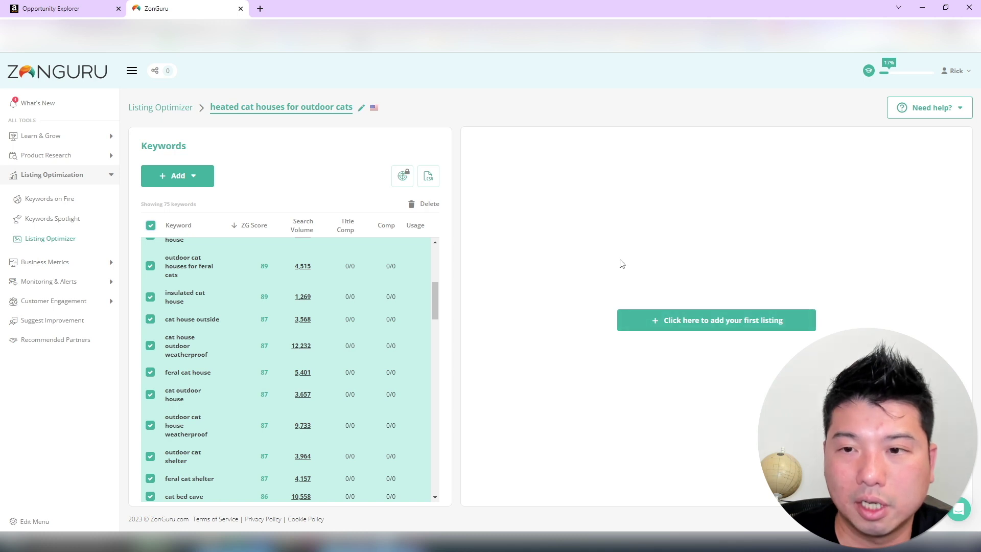
Step: Start adding the session's first listing, choosing listings from Amazon instead of own products
{"action": "left_click", "coordinate": [661, 326]}
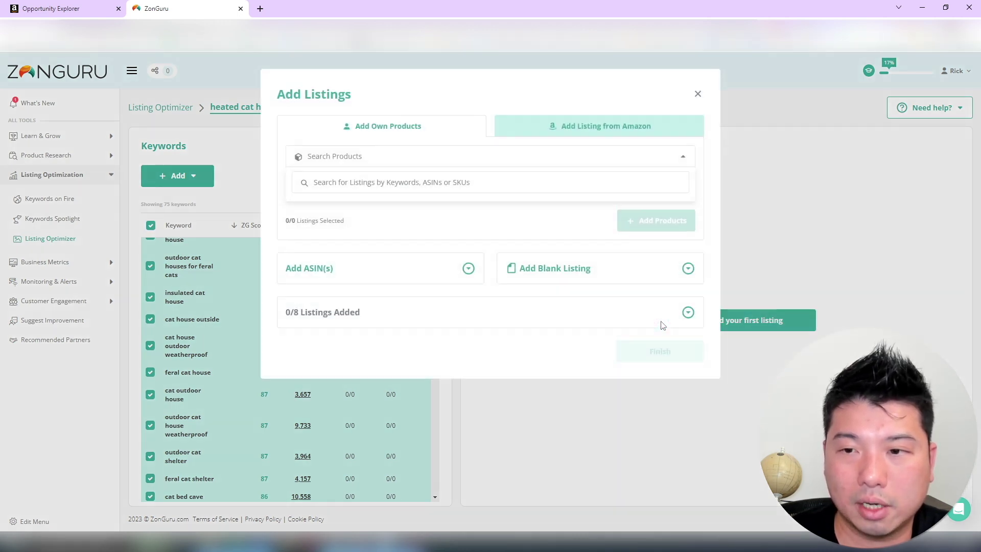
{"action": "left_click", "coordinate": [371, 156]}
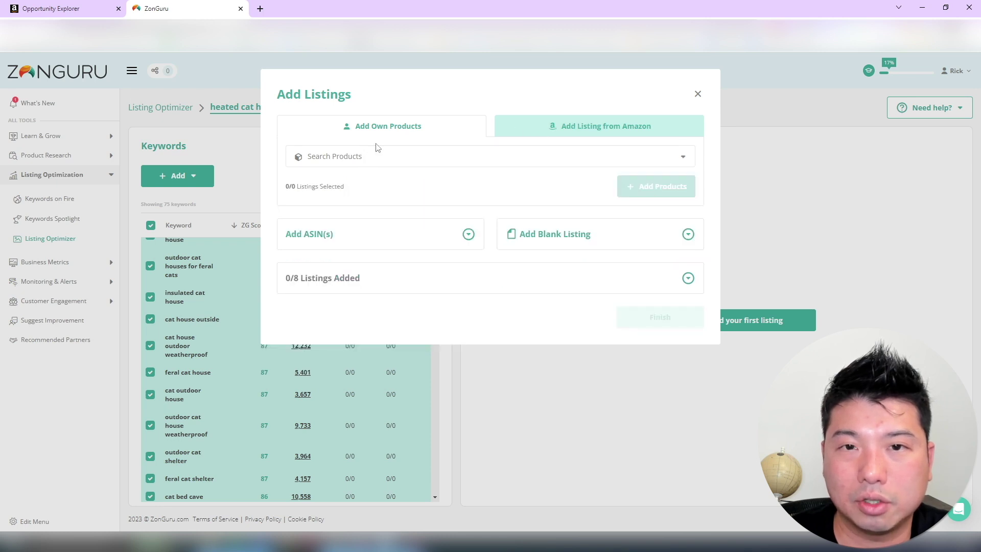
{"action": "left_click", "coordinate": [386, 160]}
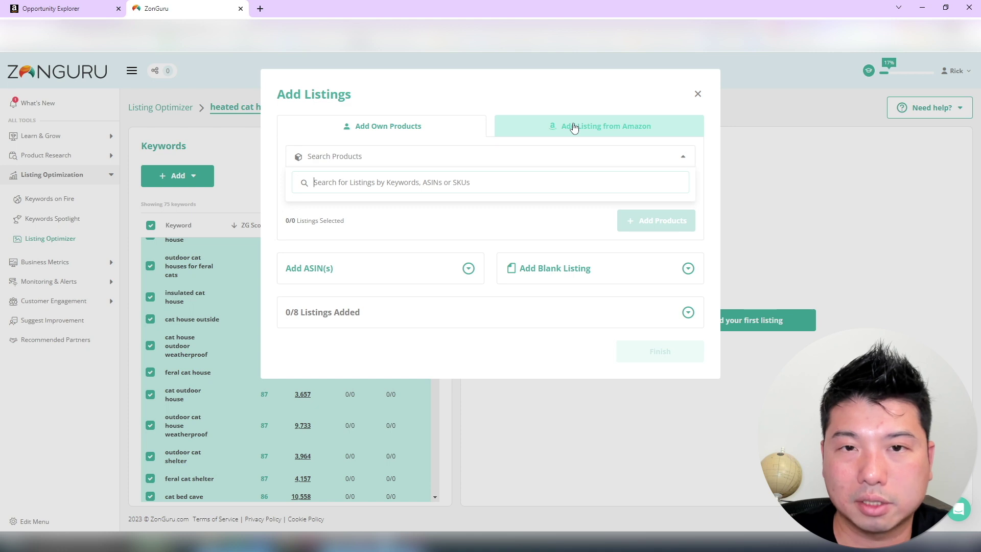
{"action": "left_click", "coordinate": [610, 129]}
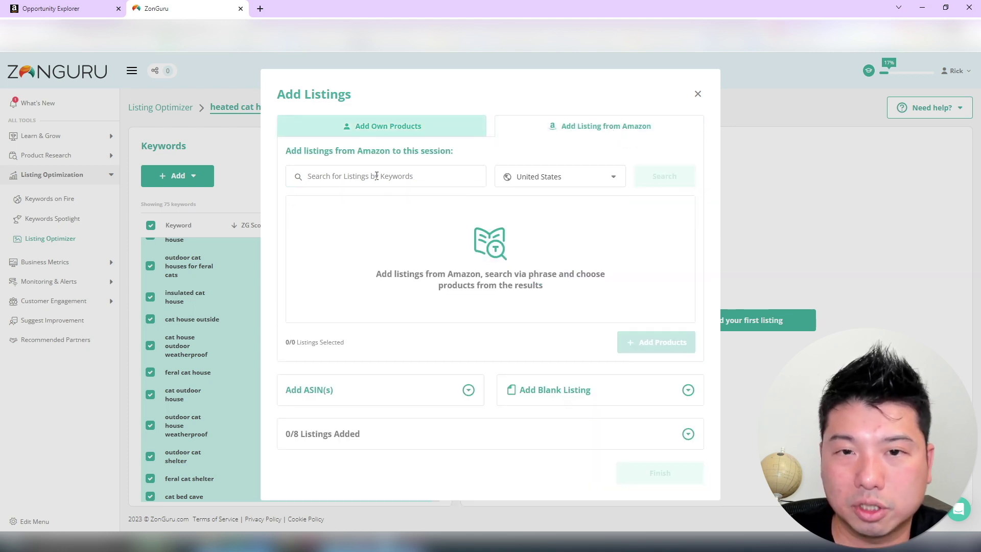
Step: Copy the niche name from Opportunity Explorer and search ZonGuru's Amazon listings for "heated cat houses for outdoor cats"
{"action": "left_click", "coordinate": [123, 6]}
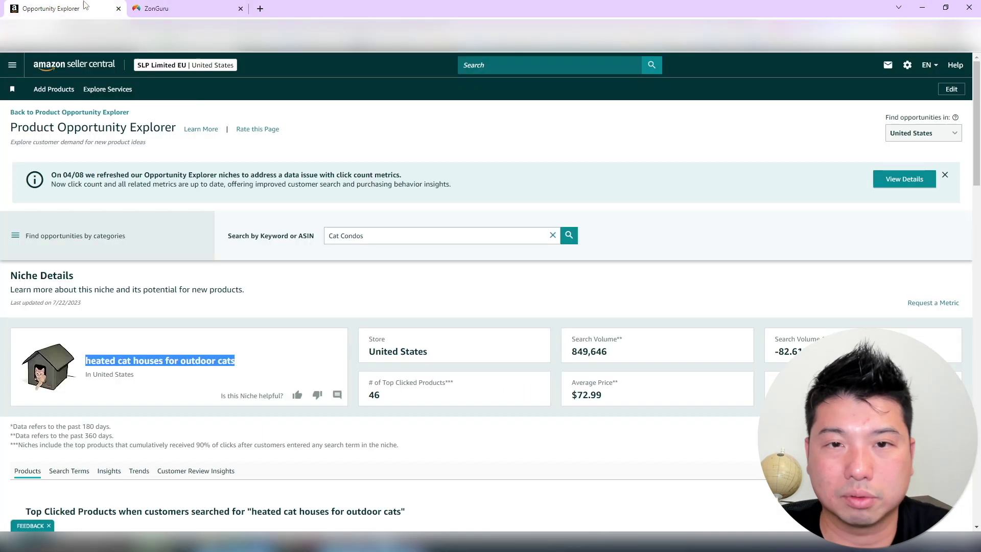
{"action": "right_click", "coordinate": [227, 359]}
{"action": "left_click", "coordinate": [250, 365]}
{"action": "left_click", "coordinate": [184, 8]}
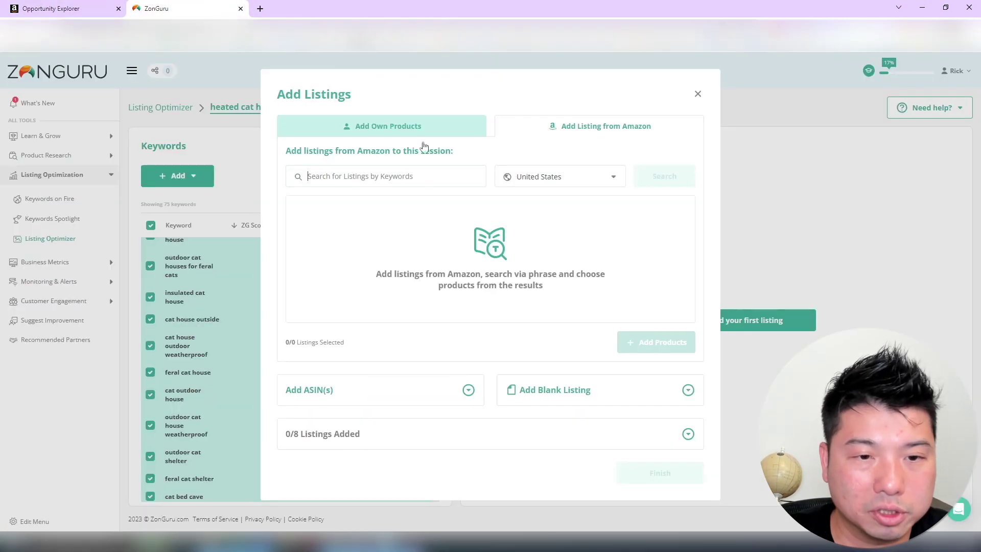
{"action": "left_click", "coordinate": [381, 175]}
{"action": "type", "text": "heated cat houses for outdoor cats"}
{"action": "key", "text": "Return"}
Step: Add the K&H Original Outdoor Heated Kitty House, MELLVINE Heated Cat Houses and GDLF Outdoor Cat House listings to the session
{"action": "left_click", "coordinate": [295, 284]}
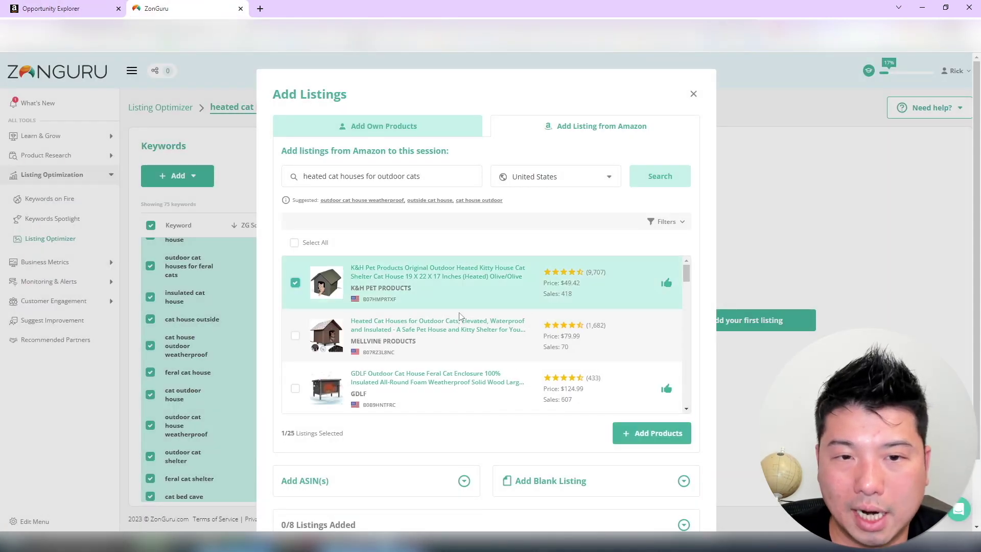
{"action": "scroll", "coordinate": [299, 353], "scroll_direction": "down", "scroll_amount": 2}
{"action": "left_click", "coordinate": [295, 286]}
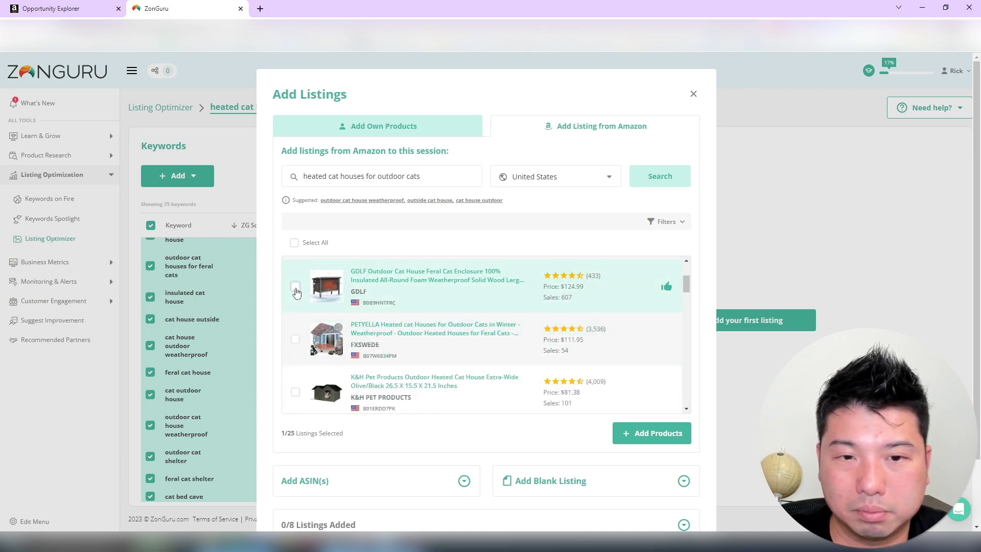
{"action": "scroll", "coordinate": [295, 286], "scroll_direction": "up", "scroll_amount": 1}
{"action": "left_click", "coordinate": [295, 285]}
{"action": "left_click", "coordinate": [652, 433]}
{"action": "scroll", "coordinate": [638, 271], "scroll_direction": "down", "scroll_amount": 3}
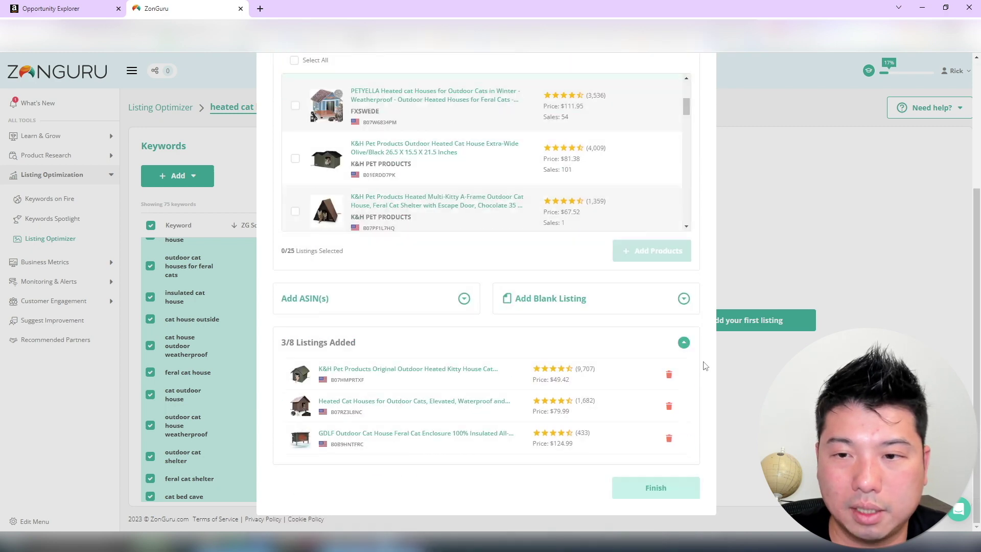
{"action": "left_click", "coordinate": [653, 486]}
Step: Compare the optimization scores and listing strengths of the three added competitor listings
{"action": "left_click", "coordinate": [517, 152]}
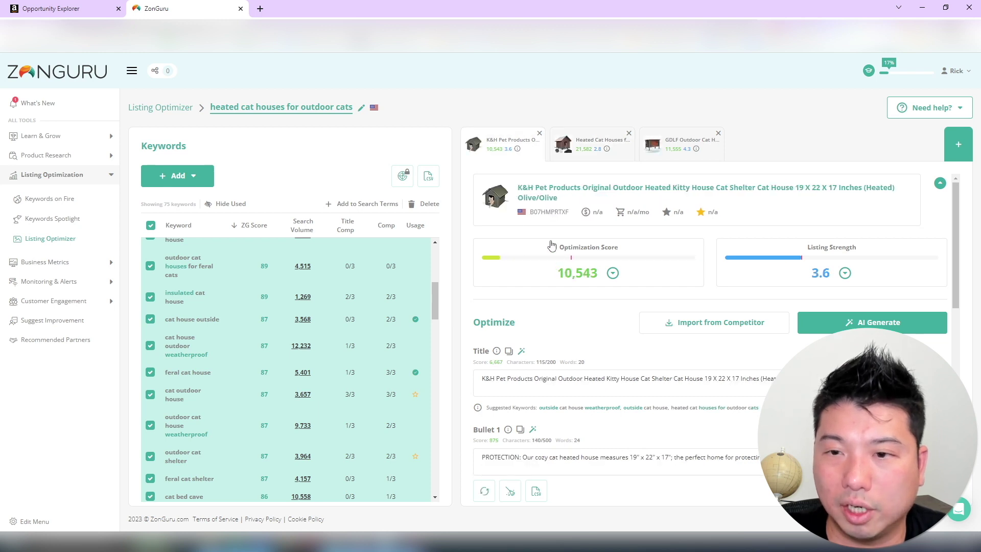
{"action": "left_click", "coordinate": [596, 156]}
{"action": "left_click", "coordinate": [678, 156]}
{"action": "left_click_drag", "start_coordinate": [807, 149], "coordinate": [760, 152]}
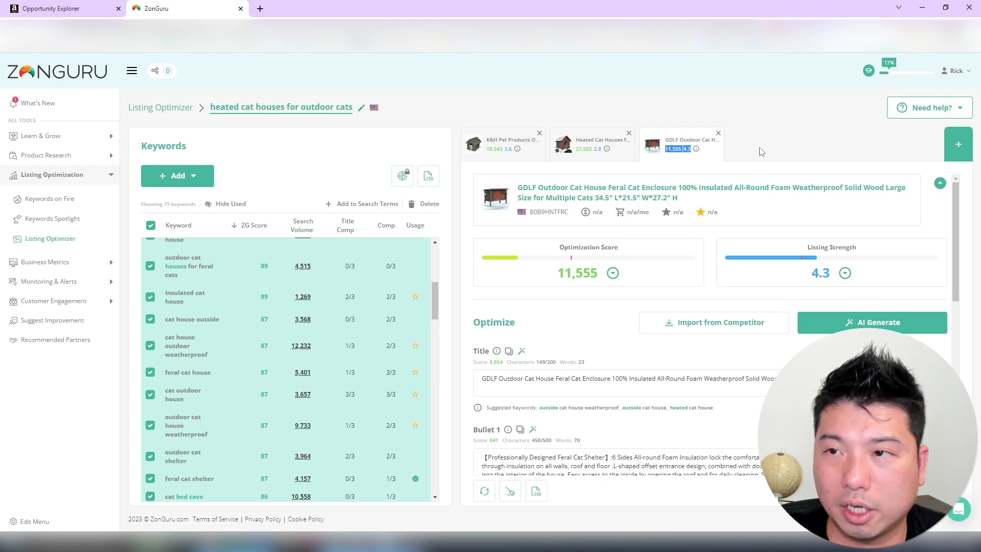
Step: Add a blank listing named "AI Generated Listing" to the session and open it
{"action": "left_click", "coordinate": [959, 146]}
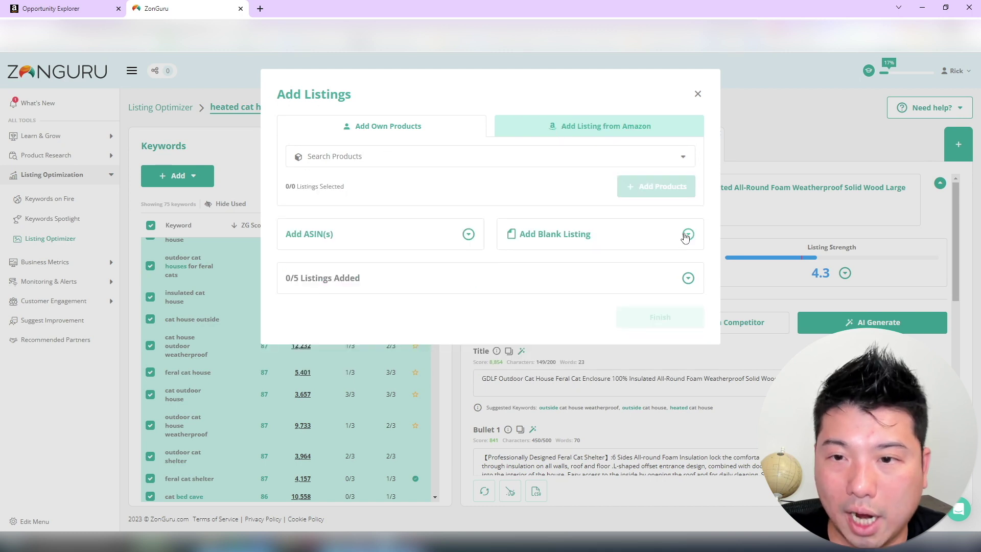
{"action": "left_click", "coordinate": [688, 234]}
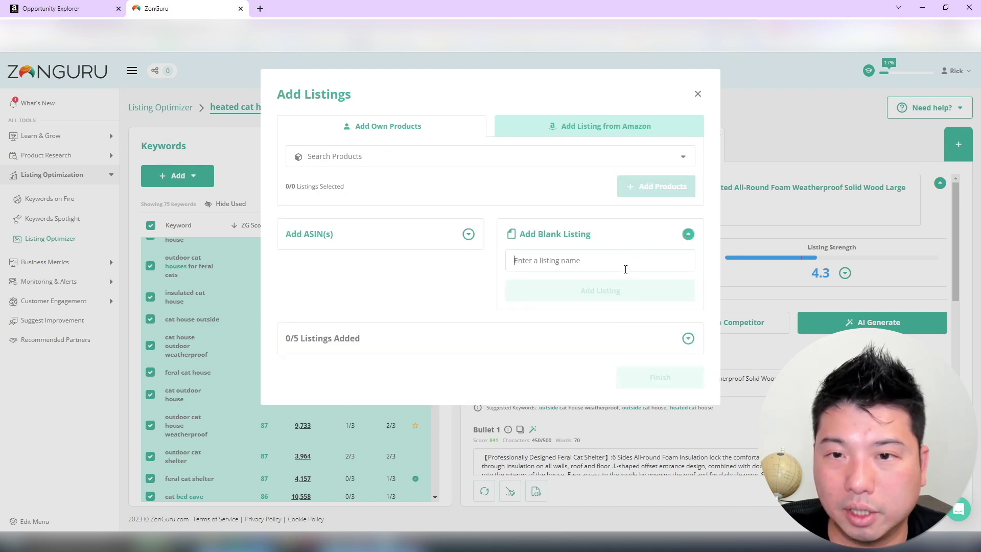
{"action": "type", "text": "AI Gener"}
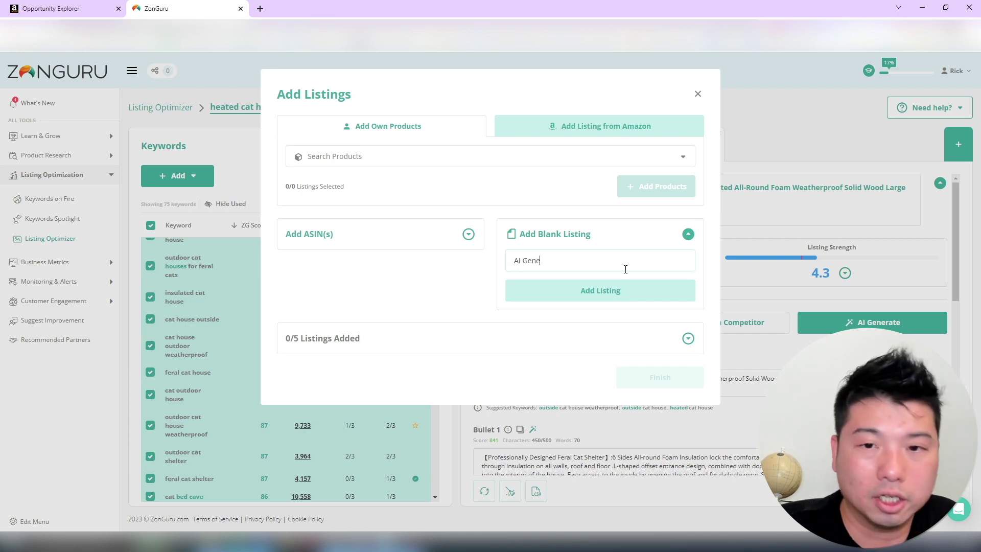
{"action": "type", "text": "ated"}
{"action": "key", "text": "Return"}
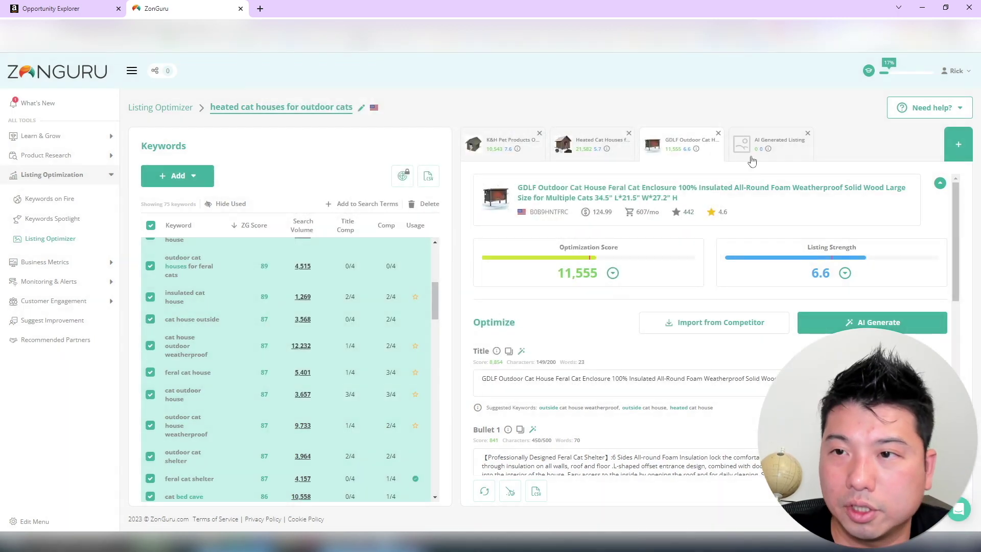
{"action": "left_click", "coordinate": [751, 153]}
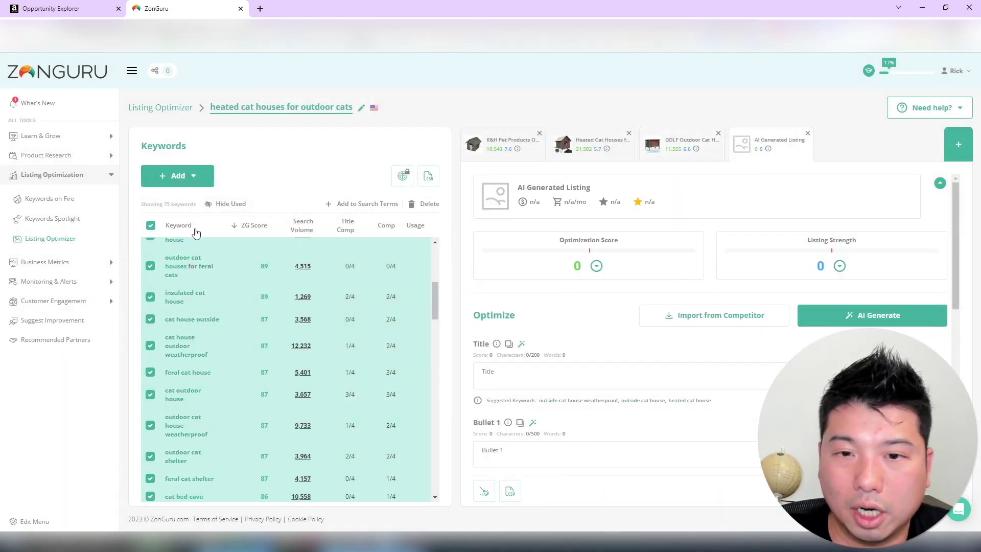
{"action": "left_click", "coordinate": [194, 177]}
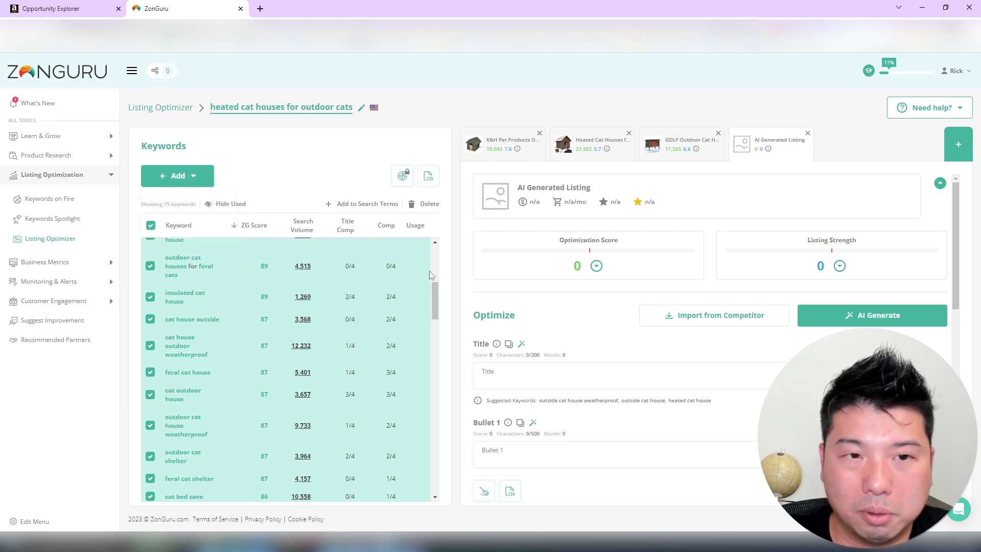
Step: Start an AI-generated full listing for the blank listing and set the brand name to "Sully"
{"action": "left_click", "coordinate": [838, 316]}
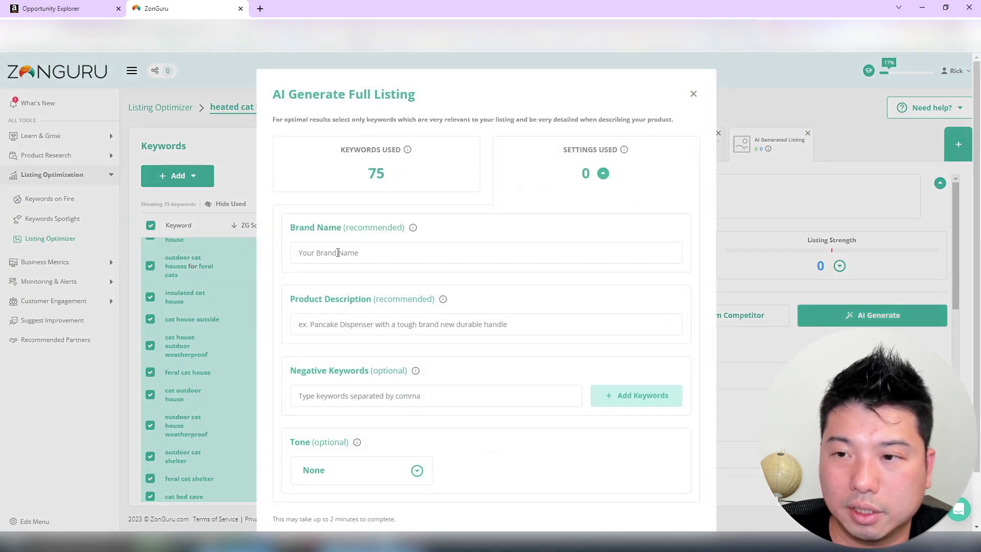
{"action": "left_click", "coordinate": [437, 256]}
{"action": "type", "text": "Sully"}
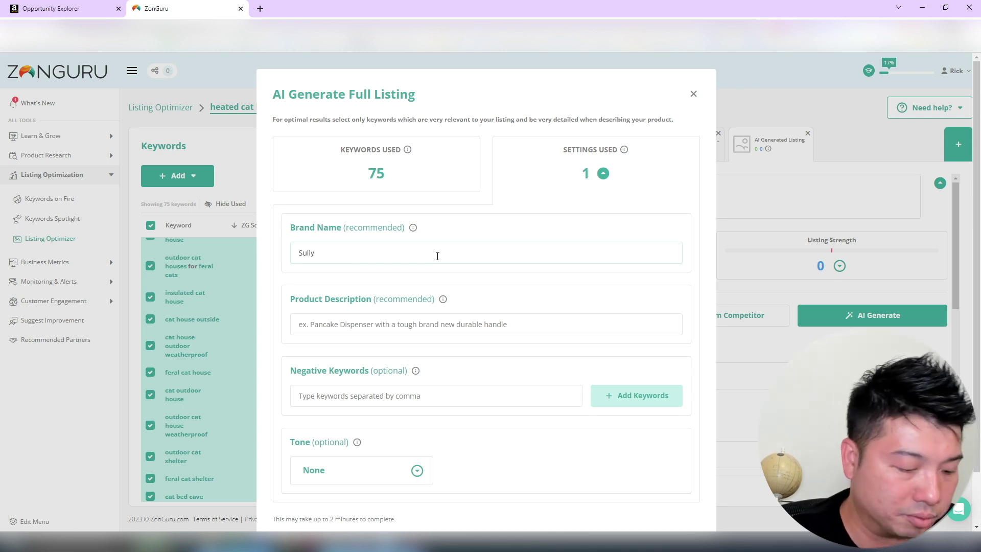
Step: Copy the niche name from Opportunity Explorer and enter "heated cat houses for outdoor cats" as the AI listing's product description
{"action": "left_click", "coordinate": [446, 320]}
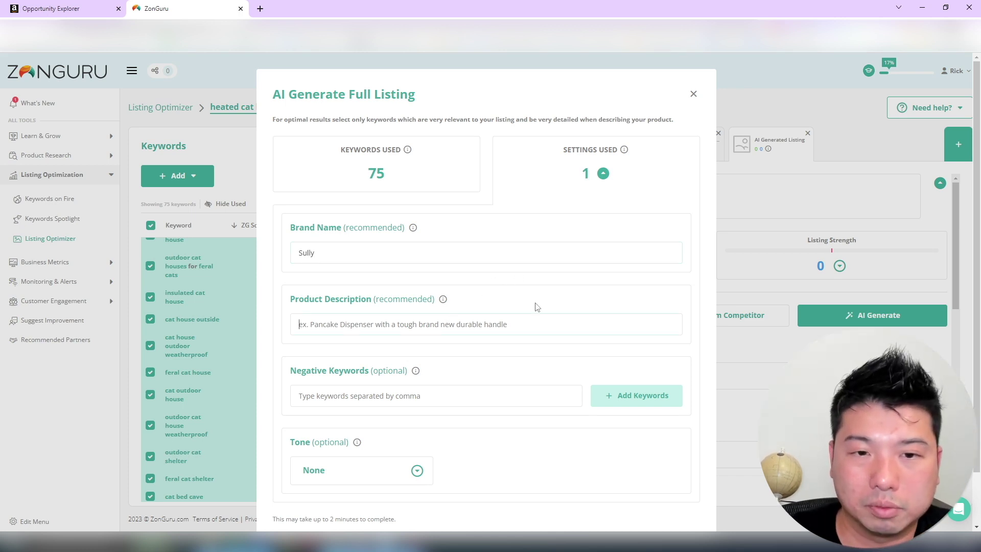
{"action": "left_click", "coordinate": [77, 8]}
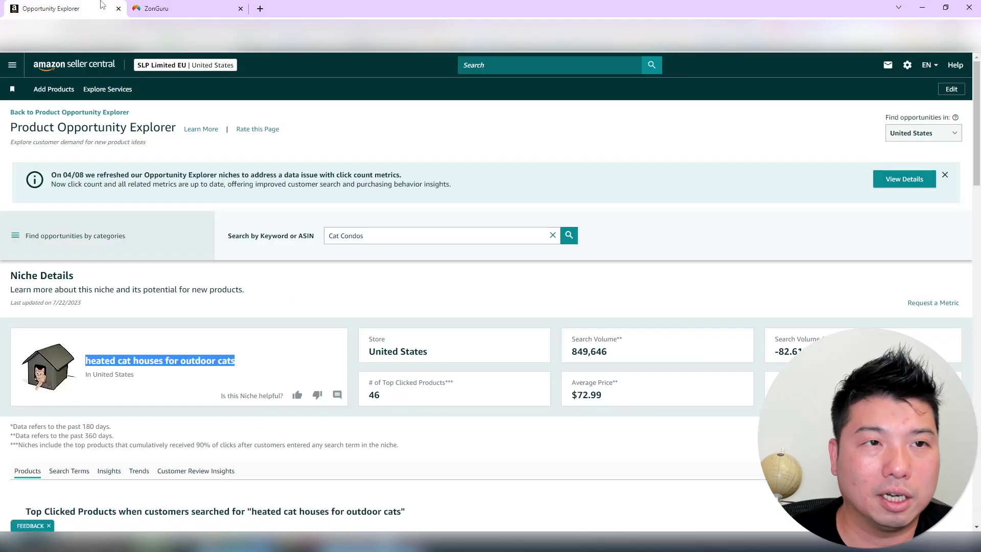
{"action": "left_click_drag", "start_coordinate": [256, 362], "coordinate": [83, 361]}
{"action": "key", "text": "ctrl+c"}
{"action": "left_click", "coordinate": [246, 4]}
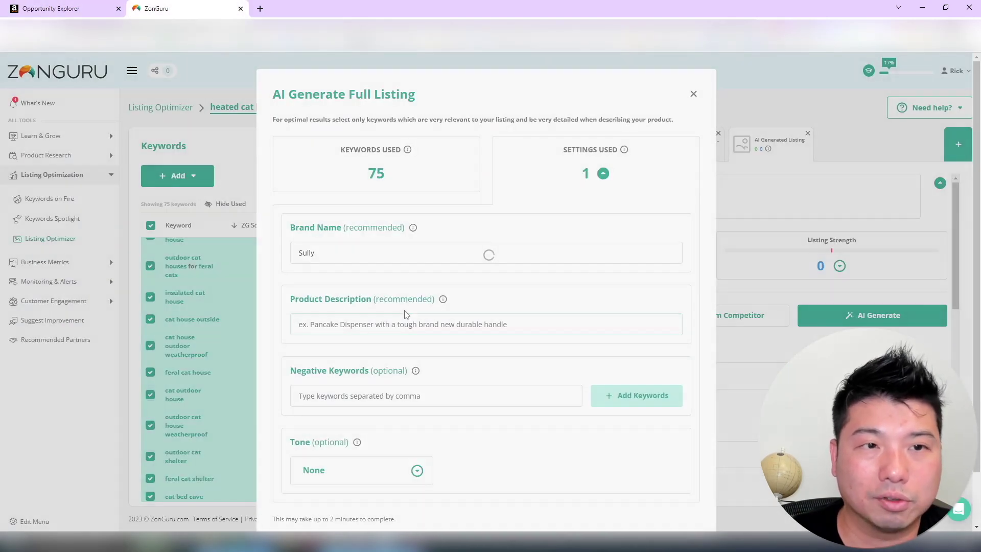
{"action": "left_click", "coordinate": [431, 322]}
{"action": "key", "text": "ctrl+v"}
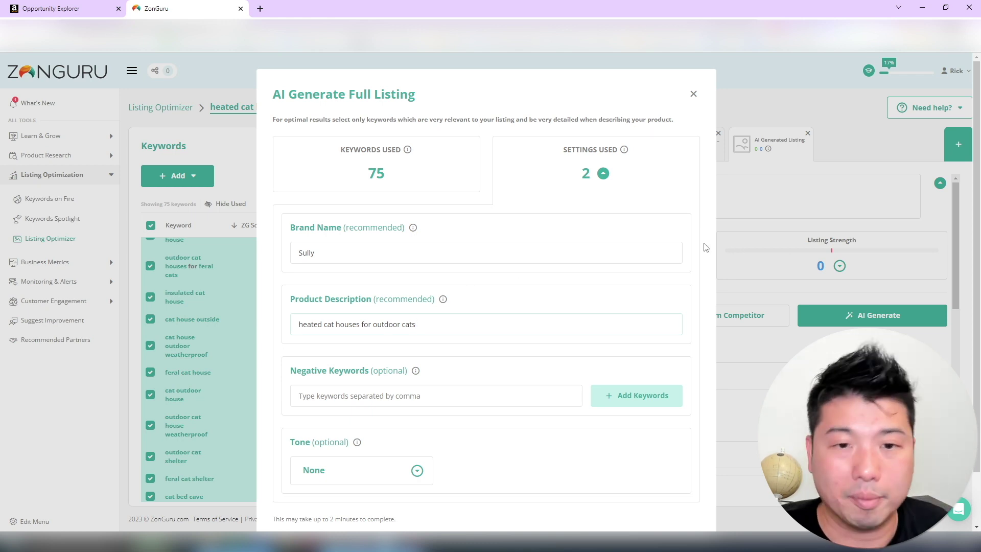
Step: Generate the full listing with AI, leaving negative keywords empty and the tone at None
{"action": "left_click_drag", "start_coordinate": [424, 325], "coordinate": [185, 326]}
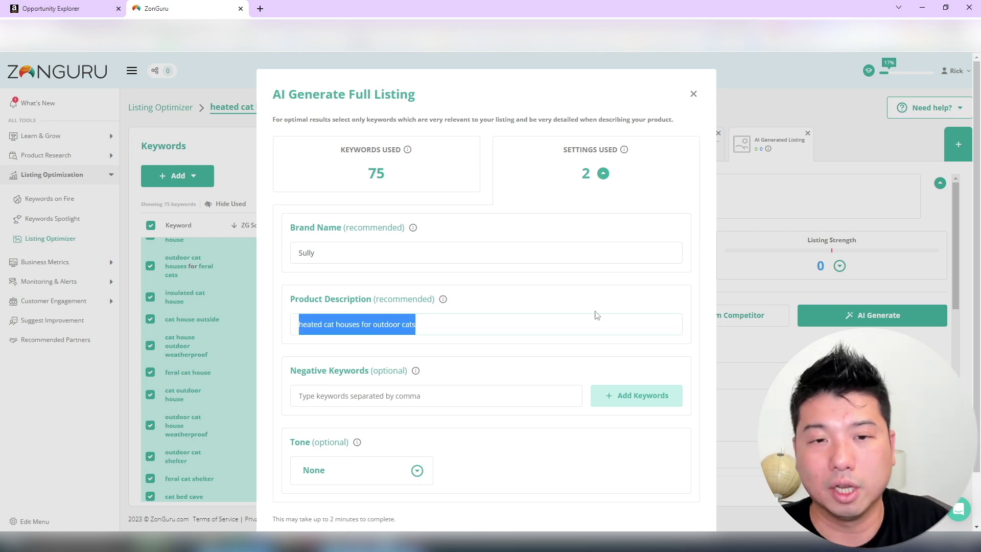
{"action": "left_click", "coordinate": [639, 283]}
{"action": "scroll", "coordinate": [697, 293], "scroll_direction": "down", "scroll_amount": 2}
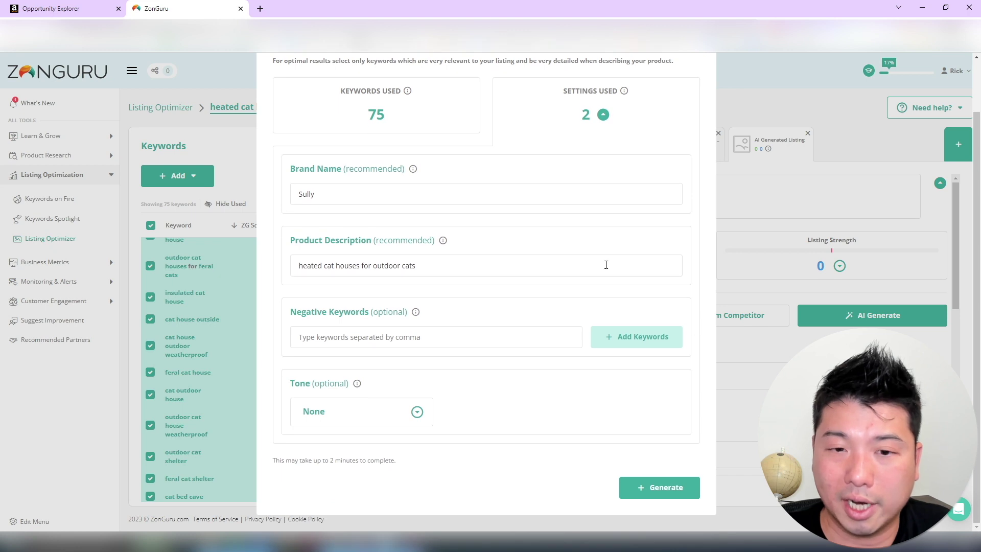
{"action": "left_click", "coordinate": [652, 488]}
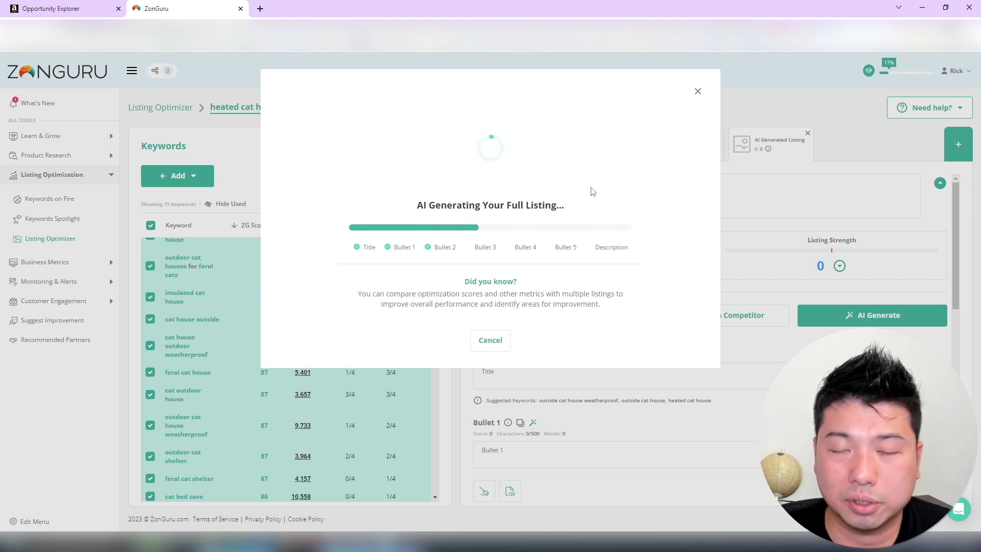
Step: Review the generated title, bullets and description, and check how the listing uses the session's keywords
{"action": "scroll", "coordinate": [613, 350], "scroll_direction": "down", "scroll_amount": 3}
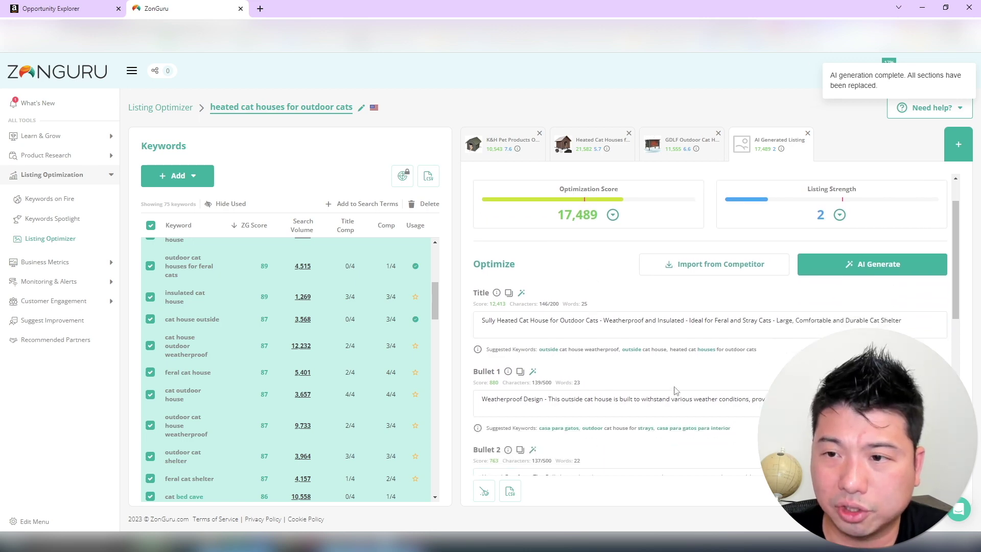
{"action": "scroll", "coordinate": [641, 354], "scroll_direction": "down", "scroll_amount": 7}
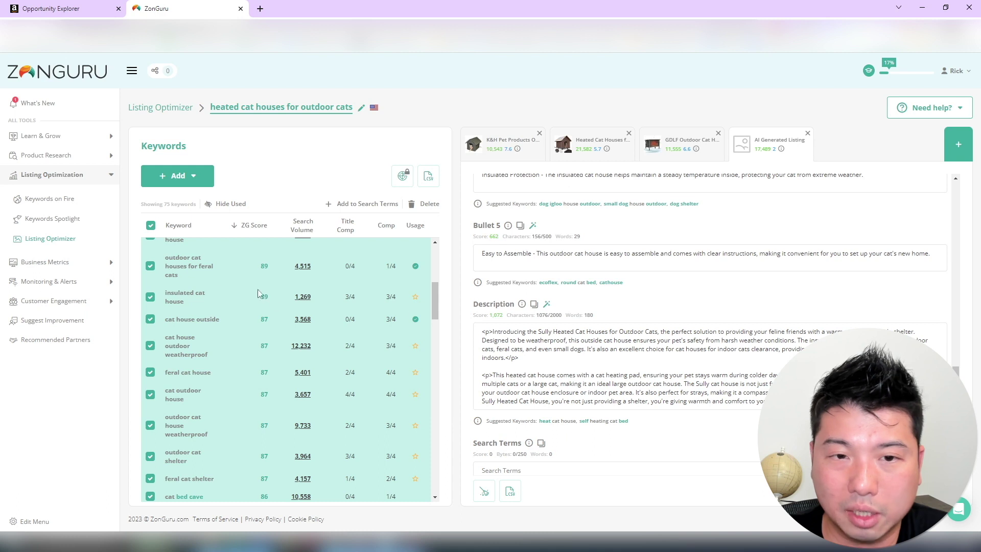
{"action": "scroll", "coordinate": [360, 348], "scroll_direction": "up", "scroll_amount": 5}
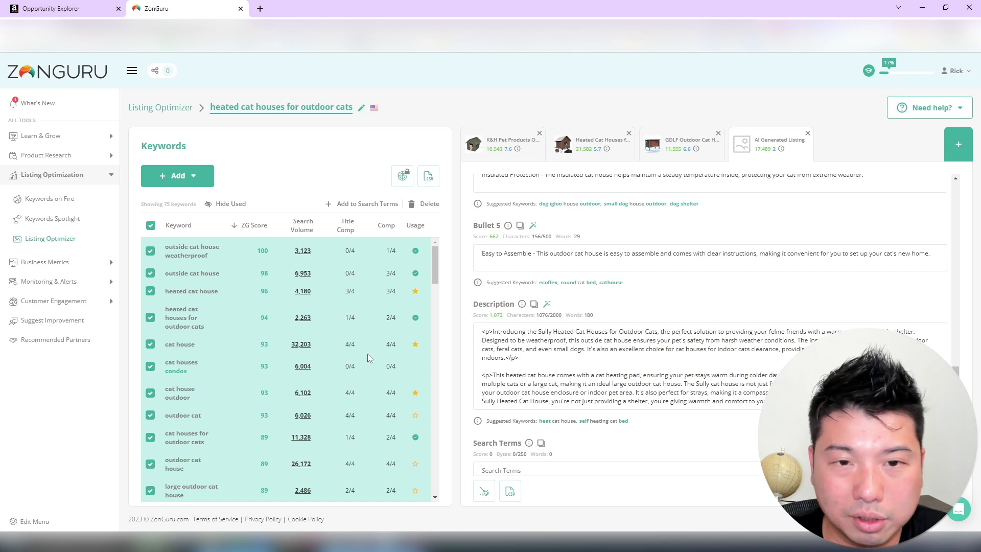
{"action": "scroll", "coordinate": [367, 320], "scroll_direction": "down", "scroll_amount": 4}
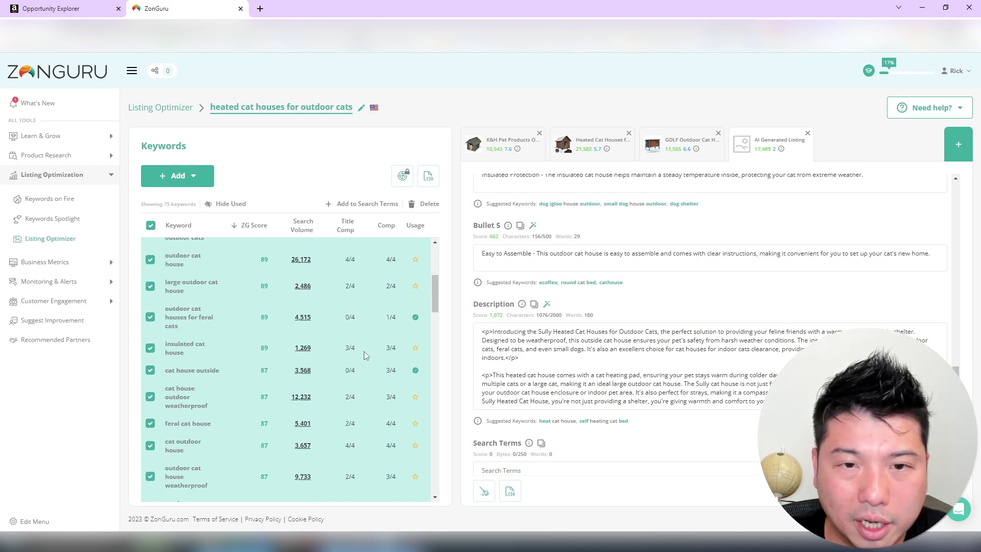
{"action": "scroll", "coordinate": [364, 350], "scroll_direction": "up", "scroll_amount": 4}
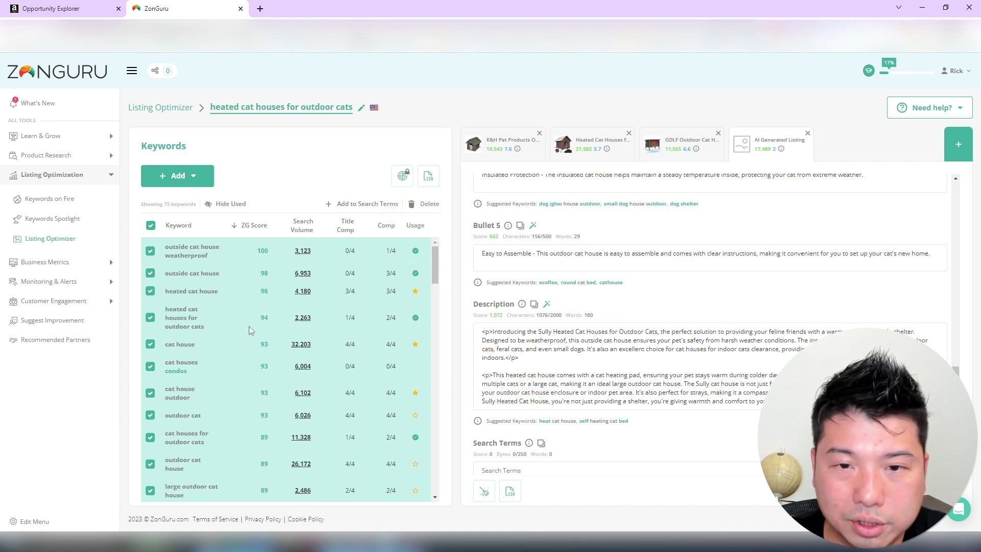
{"action": "scroll", "coordinate": [667, 302], "scroll_direction": "up", "scroll_amount": 8}
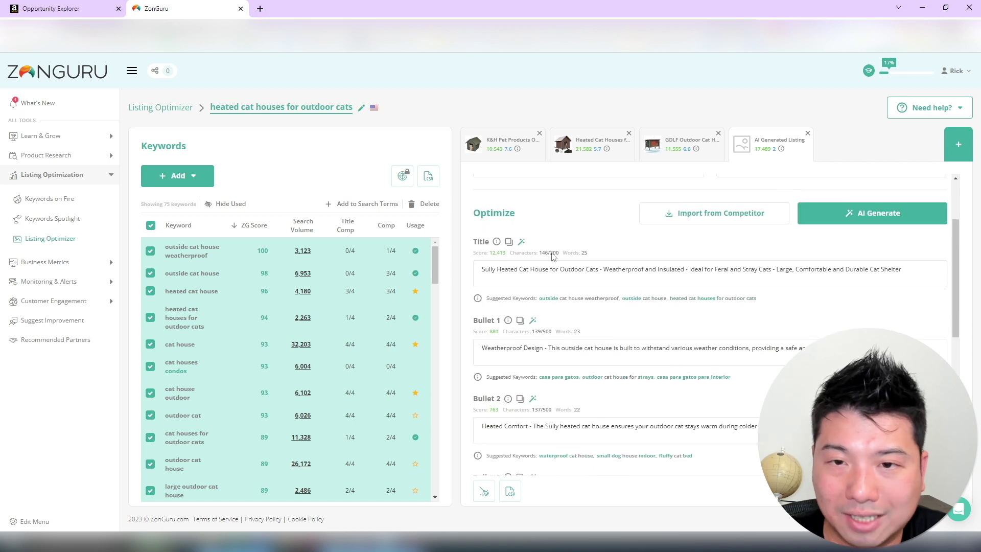
{"action": "scroll", "coordinate": [839, 302], "scroll_direction": "up", "scroll_amount": 2}
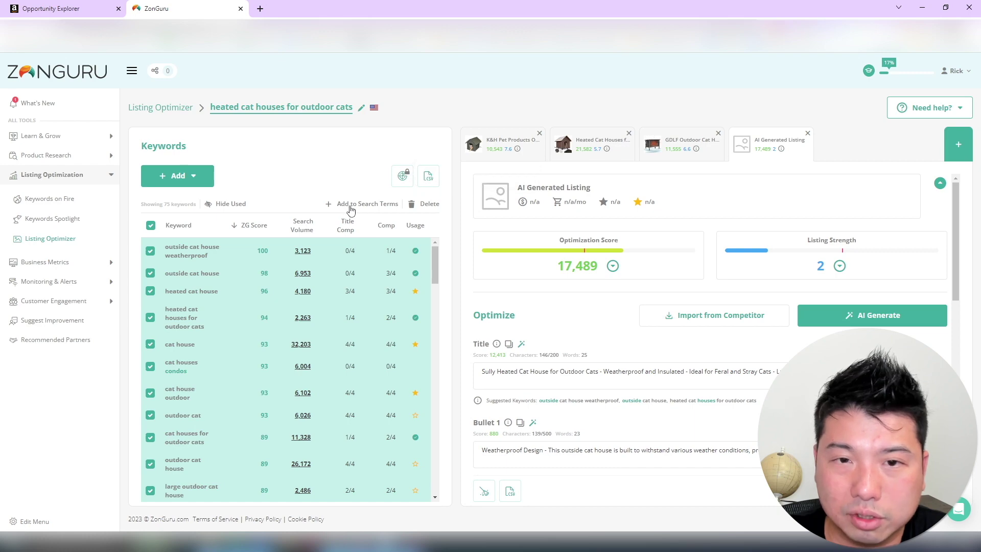
Step: Add the selected keywords to the AI-generated listing's Search Terms and inspect the resulting terms
{"action": "scroll", "coordinate": [553, 340], "scroll_direction": "down", "scroll_amount": 10}
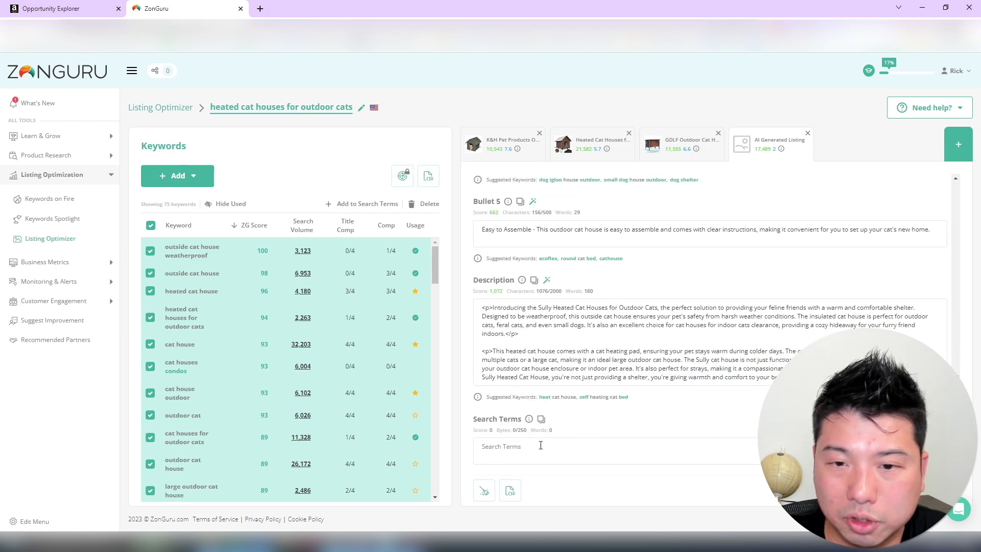
{"action": "left_click", "coordinate": [379, 205]}
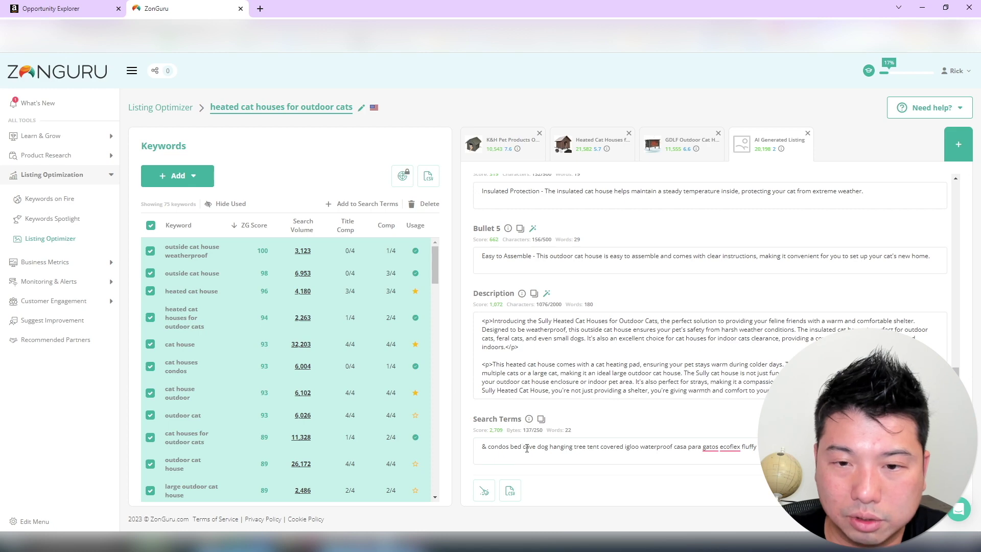
{"action": "left_click_drag", "start_coordinate": [522, 448], "coordinate": [760, 448]}
Step: Compare the AI-generated listing's optimization score and listing strength with those of the three competitor listings
{"action": "scroll", "coordinate": [695, 240], "scroll_direction": "up", "scroll_amount": 15}
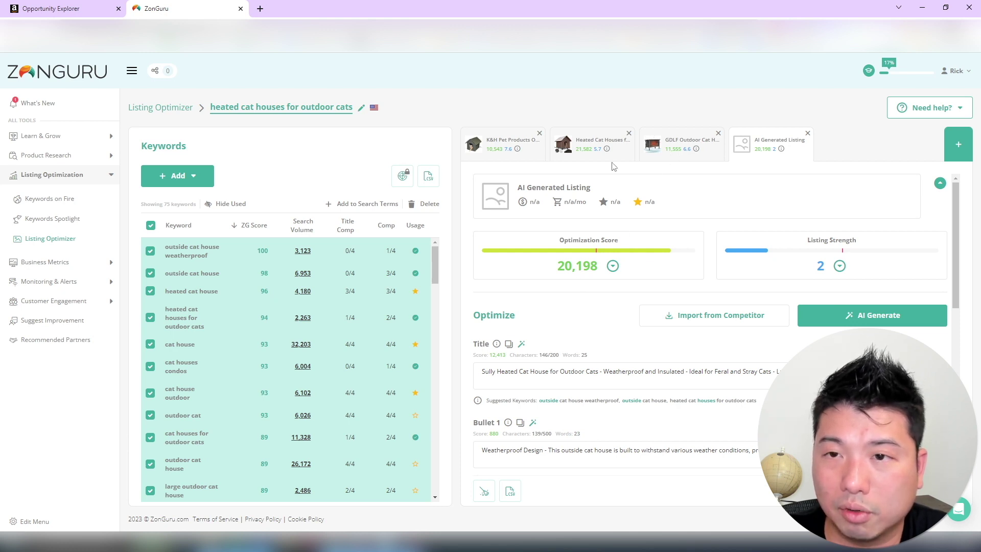
{"action": "left_click", "coordinate": [679, 153]}
{"action": "left_click", "coordinate": [512, 151]}
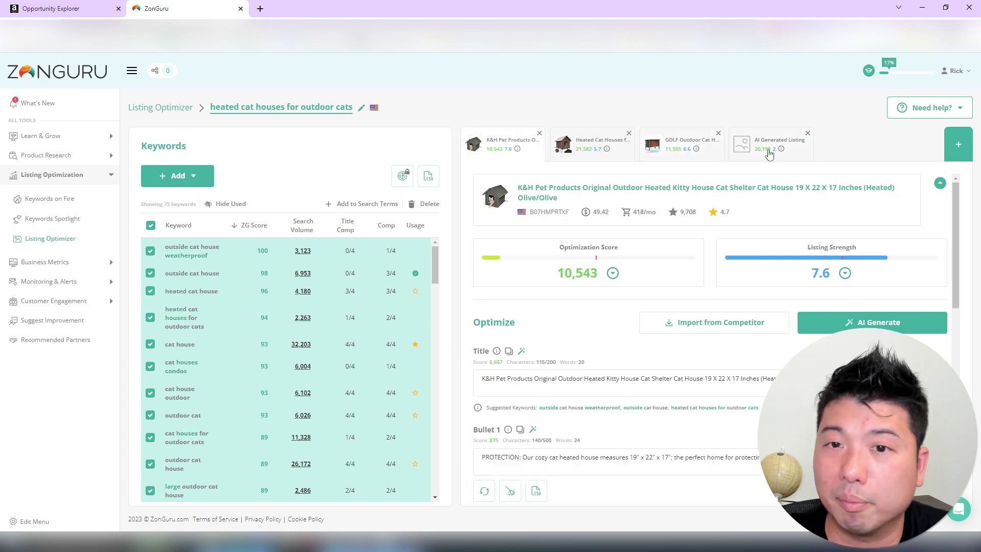
{"action": "left_click", "coordinate": [769, 150]}
{"action": "left_click", "coordinate": [578, 148]}
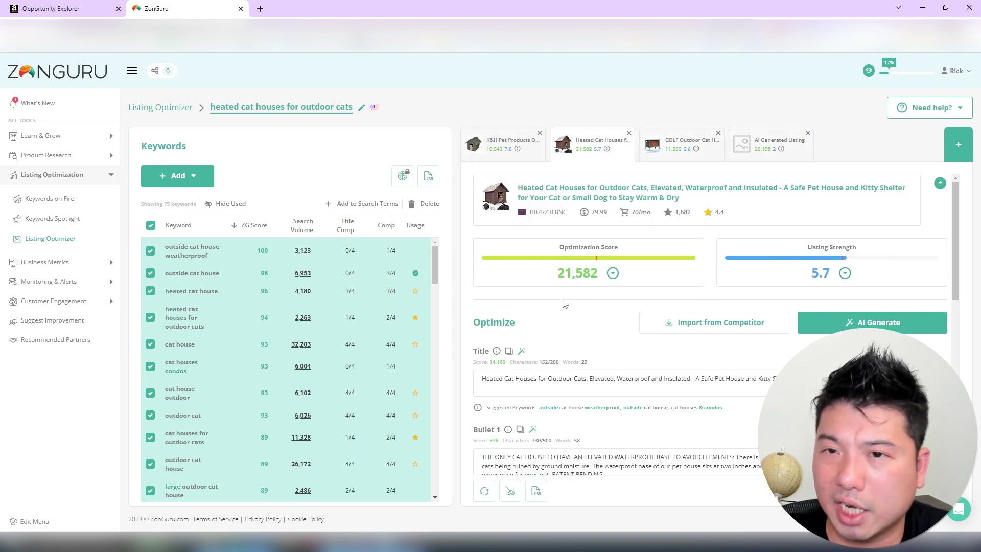
{"action": "left_click", "coordinate": [764, 151]}
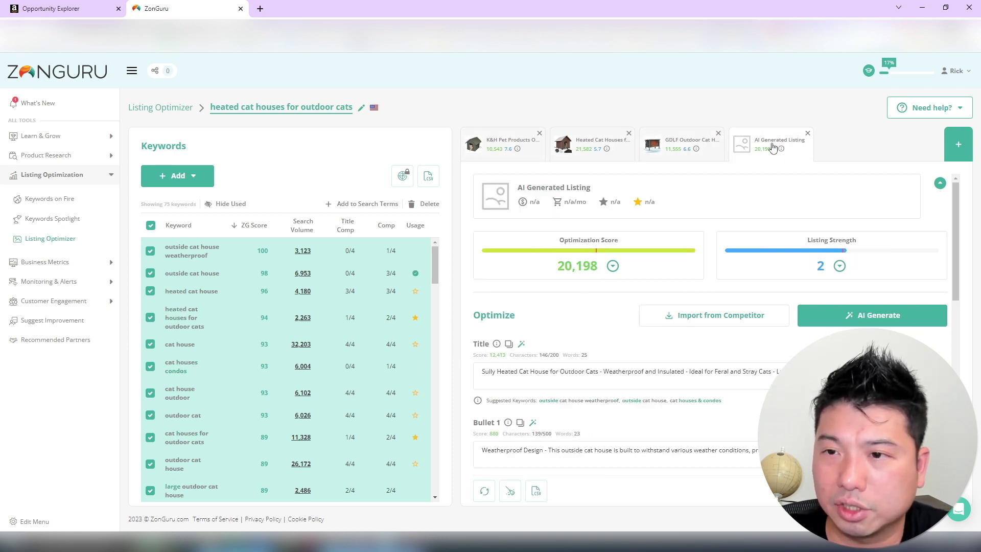
Step: Expand the AI-generated listing's Listing Strength details and dismiss the full-listing generation dialog
{"action": "left_click", "coordinate": [840, 266]}
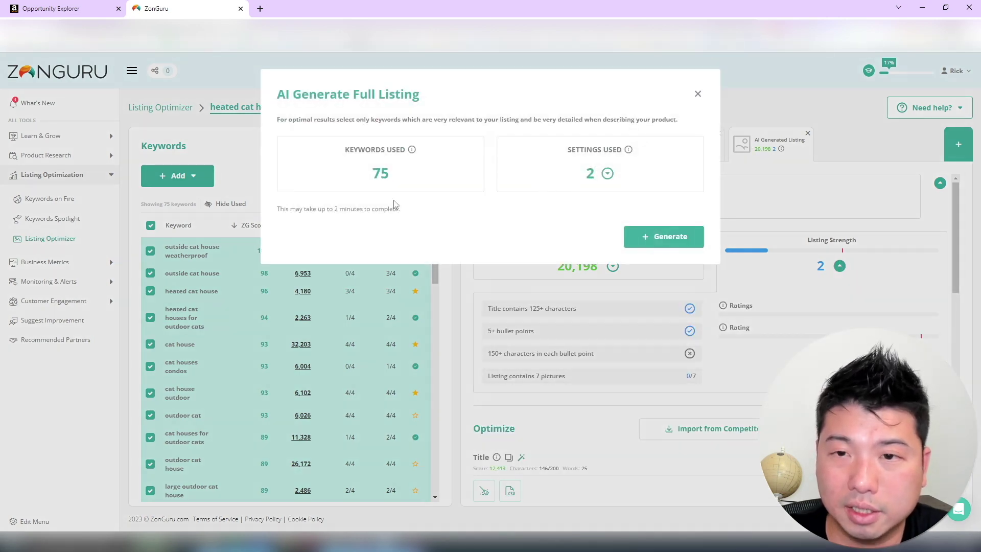
{"action": "left_click", "coordinate": [698, 94]}
Step: Import all keywords from the heated cat houses Keywords on Fire session into the optimizer and keep every keyword selected
{"action": "left_click", "coordinate": [196, 175]}
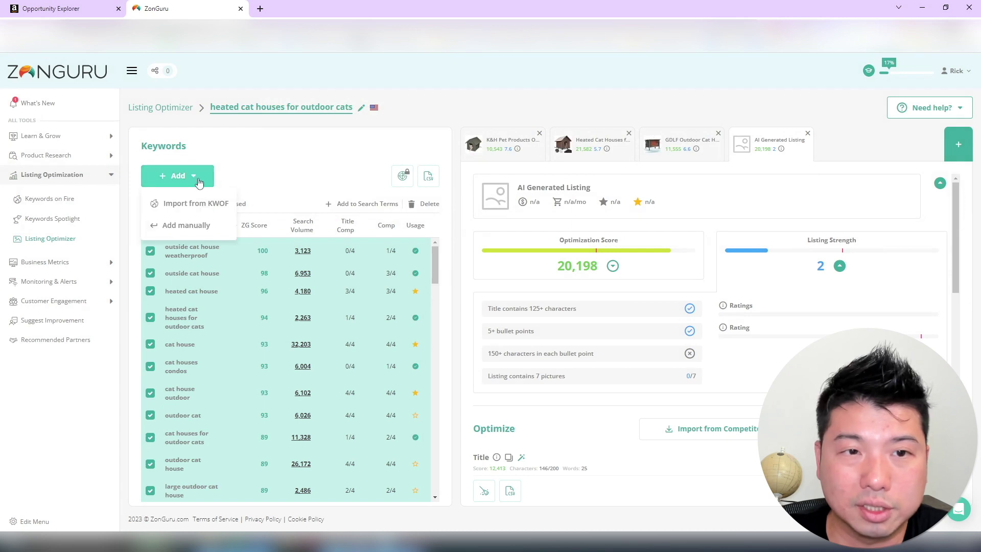
{"action": "left_click", "coordinate": [185, 204]}
{"action": "left_click", "coordinate": [299, 207]}
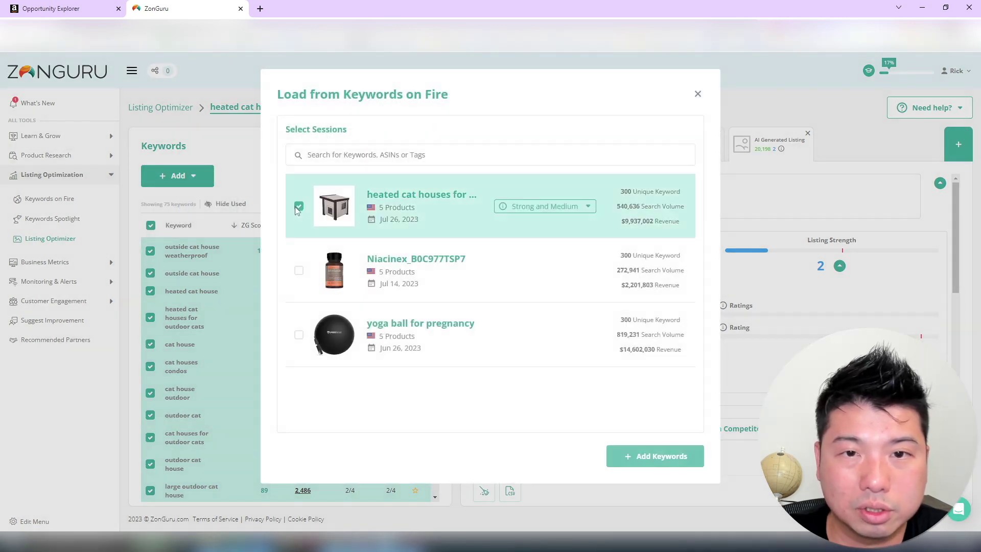
{"action": "left_click", "coordinate": [576, 207]}
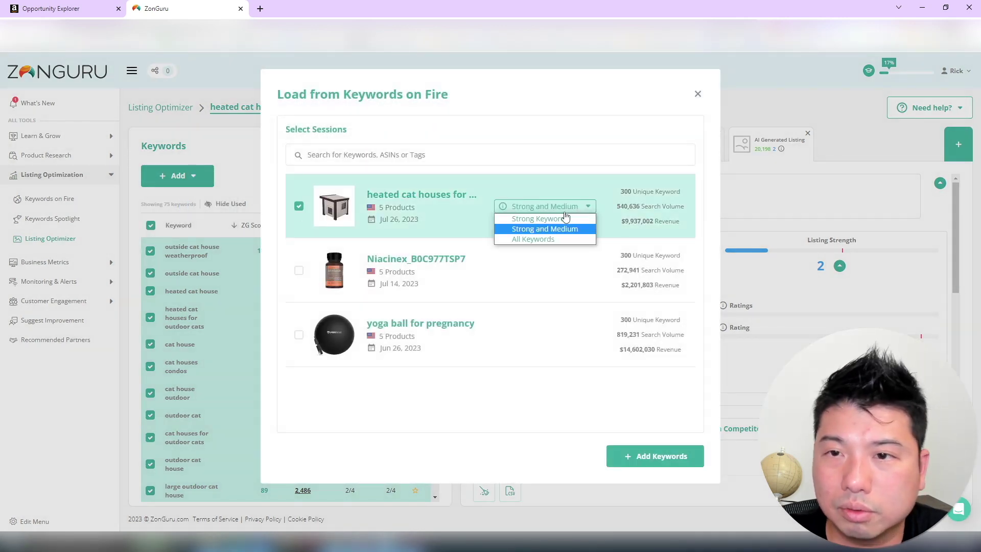
{"action": "left_click", "coordinate": [545, 242]}
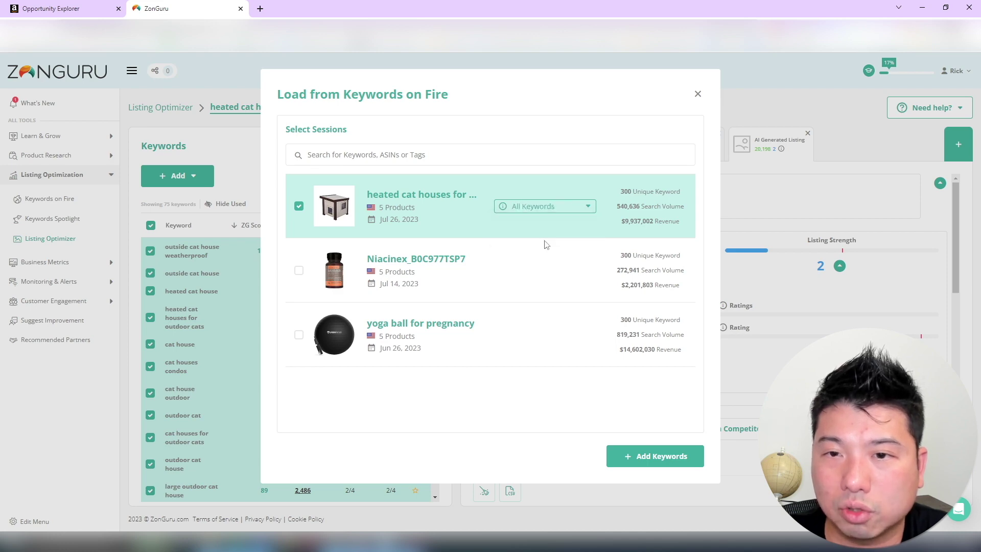
{"action": "left_click", "coordinate": [653, 458]}
{"action": "left_click", "coordinate": [151, 226]}
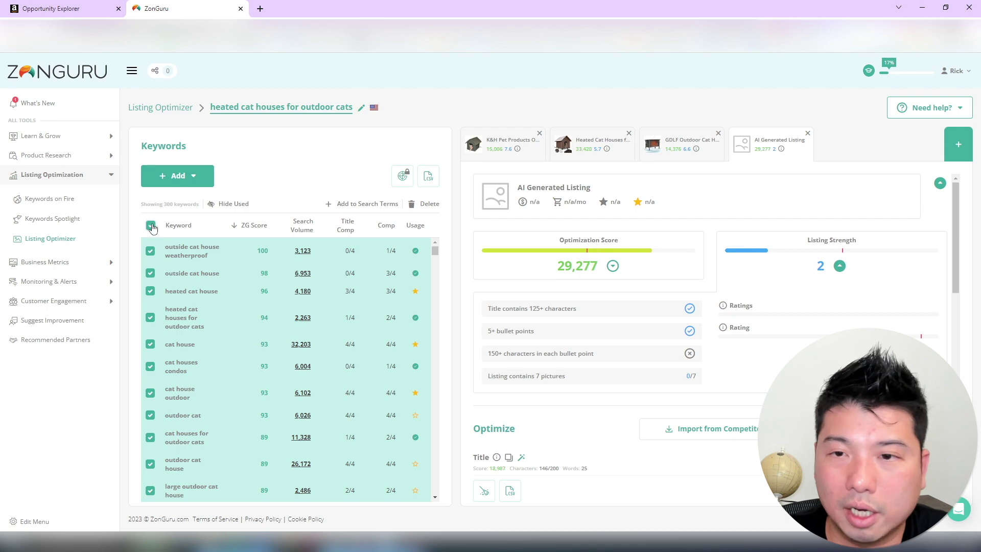
Step: Regenerate the full listing with AI using the expanded keyword set
{"action": "scroll", "coordinate": [795, 292], "scroll_direction": "down", "scroll_amount": 1}
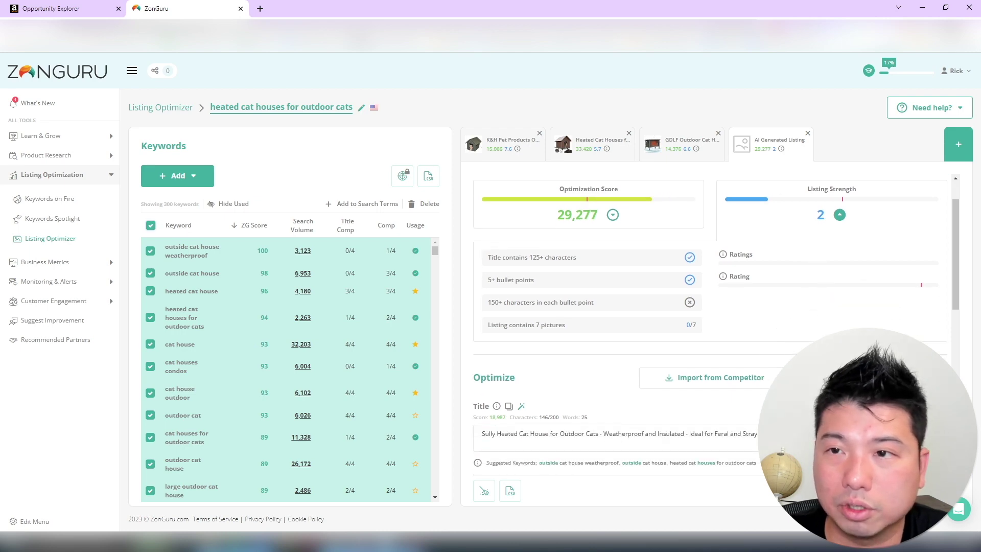
{"action": "left_click", "coordinate": [521, 406]}
{"action": "left_click", "coordinate": [674, 233]}
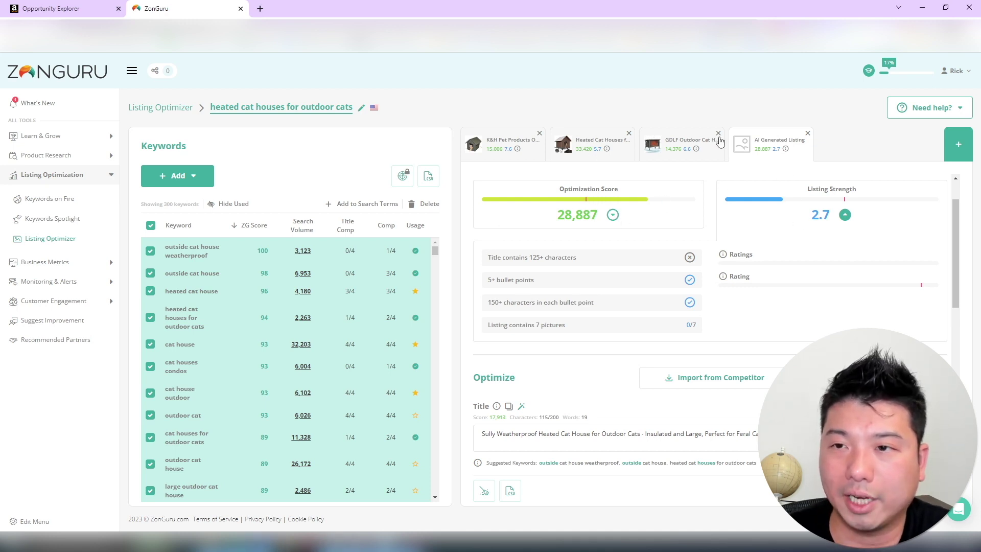
Step: Compare the regenerated listing's optimization score and listing strength with those of the Heated Cat Houses competitor
{"action": "left_click", "coordinate": [576, 149]}
{"action": "mouse_move", "coordinate": [763, 152]}
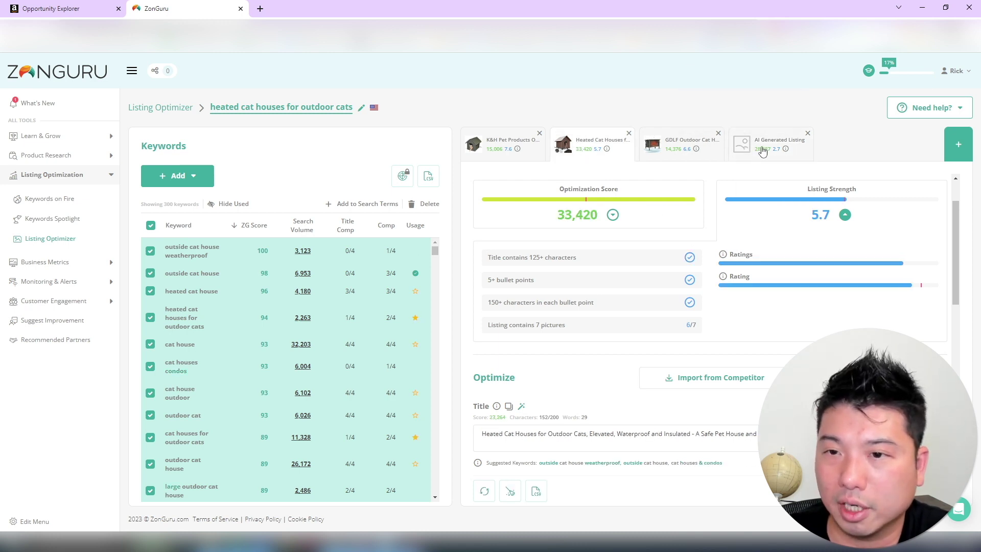
{"action": "left_click", "coordinate": [763, 152]}
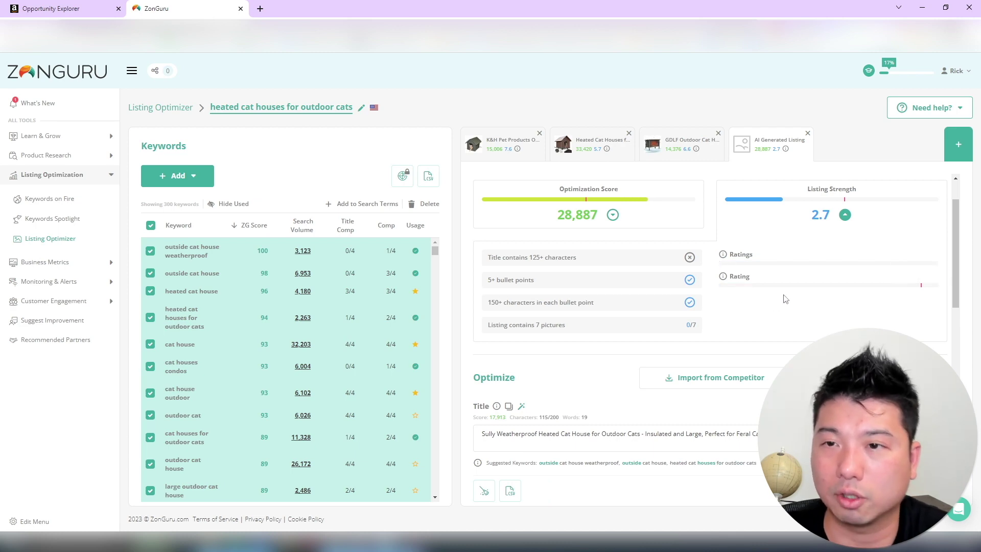
Step: Review the regenerated listing's title and bullets together with their suggested keywords
{"action": "scroll", "coordinate": [785, 304], "scroll_direction": "down", "scroll_amount": 5}
{"action": "scroll", "coordinate": [826, 280], "scroll_direction": "up", "scroll_amount": 2}
{"action": "left_click", "coordinate": [826, 279]}
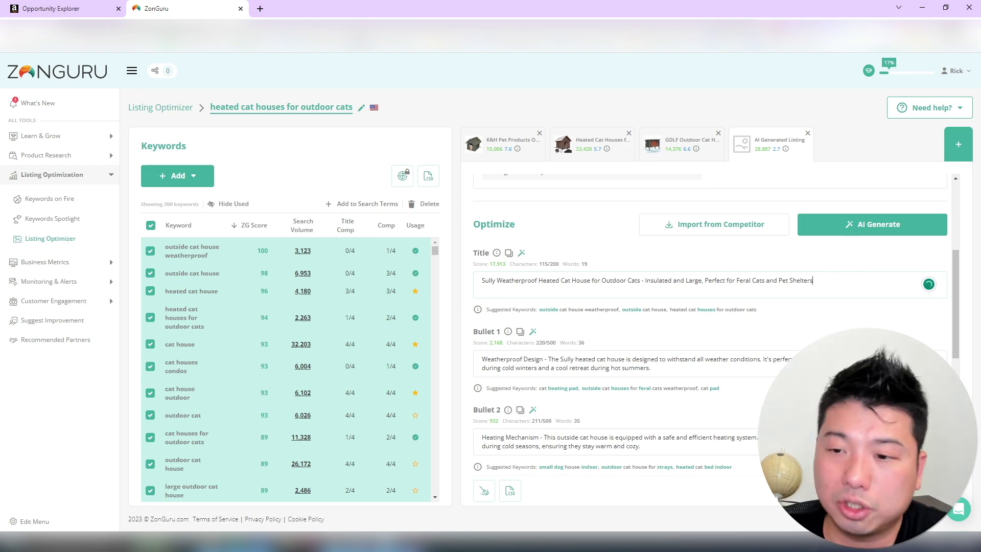
{"action": "scroll", "coordinate": [552, 364], "scroll_direction": "down", "scroll_amount": 4}
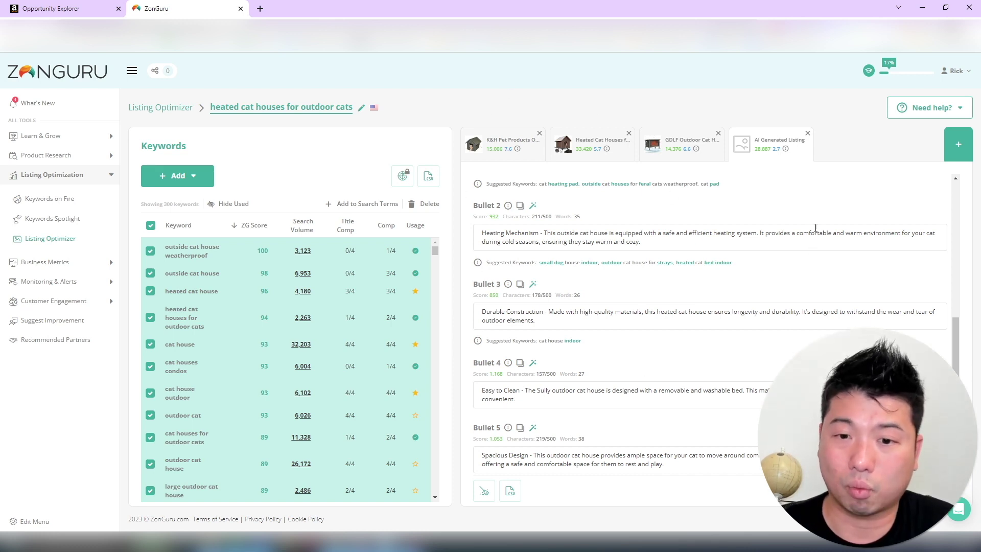
{"action": "scroll", "coordinate": [814, 177], "scroll_direction": "down", "scroll_amount": 5}
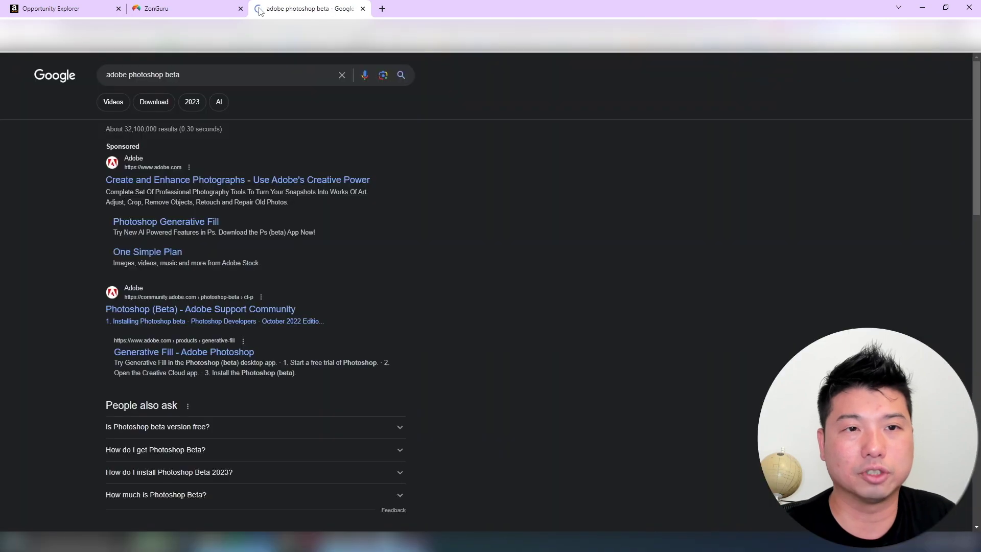
Step: Open Adobe's sponsored Photoshop page from the Google results and dismiss the site location prompt
{"action": "left_click", "coordinate": [228, 181]}
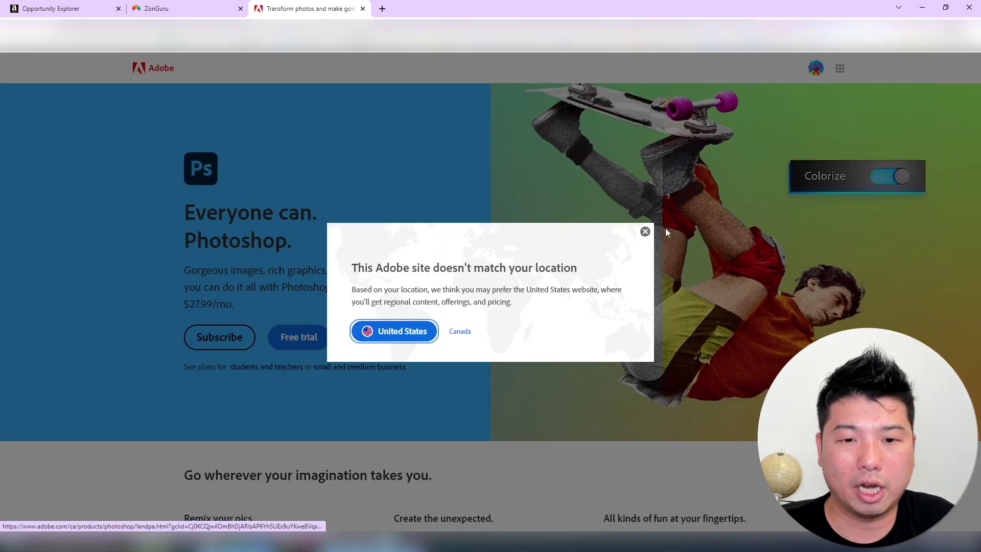
{"action": "left_click", "coordinate": [645, 231]}
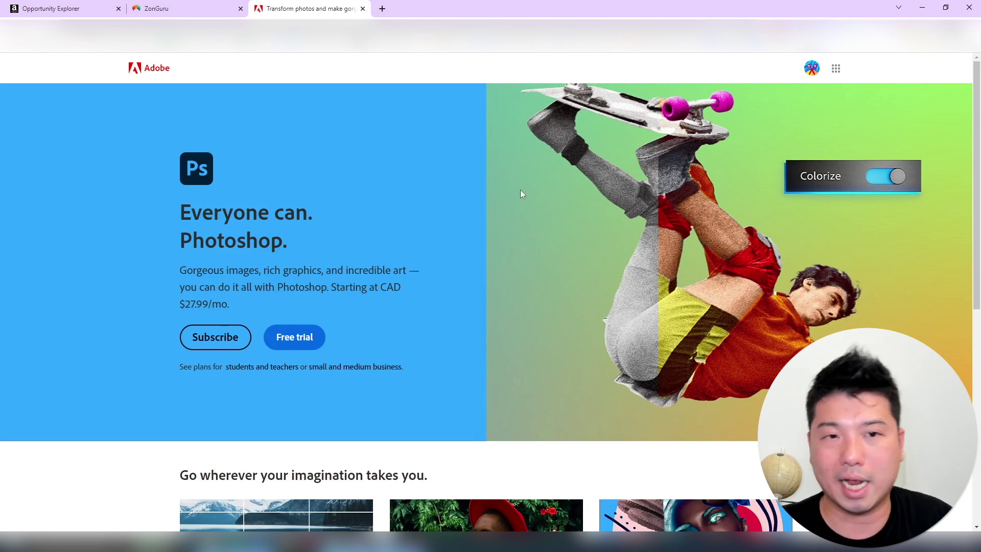
Step: Search the computer's installed apps for "adobe" and launch Adobe Creative Cloud
{"action": "left_click", "coordinate": [102, 541]}
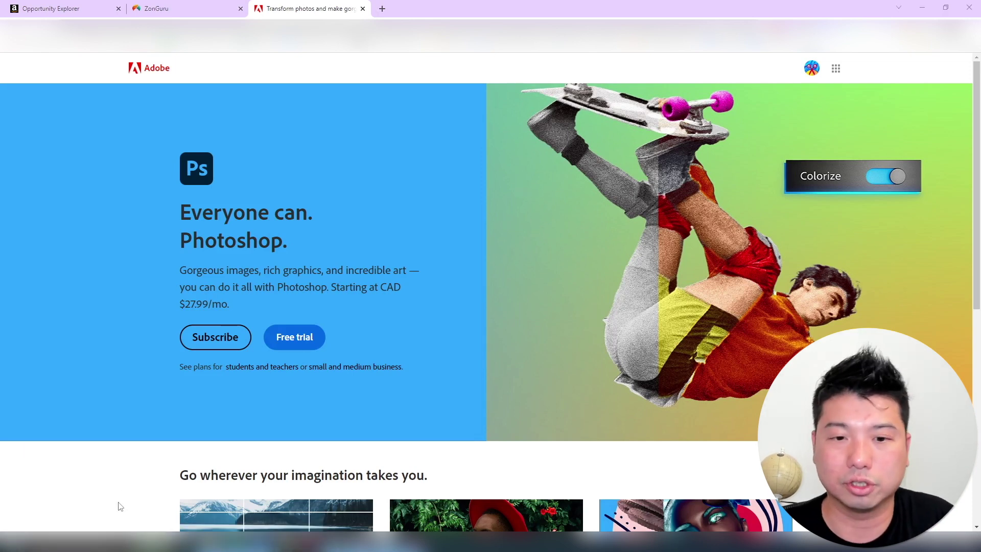
{"action": "type", "text": "adobe"}
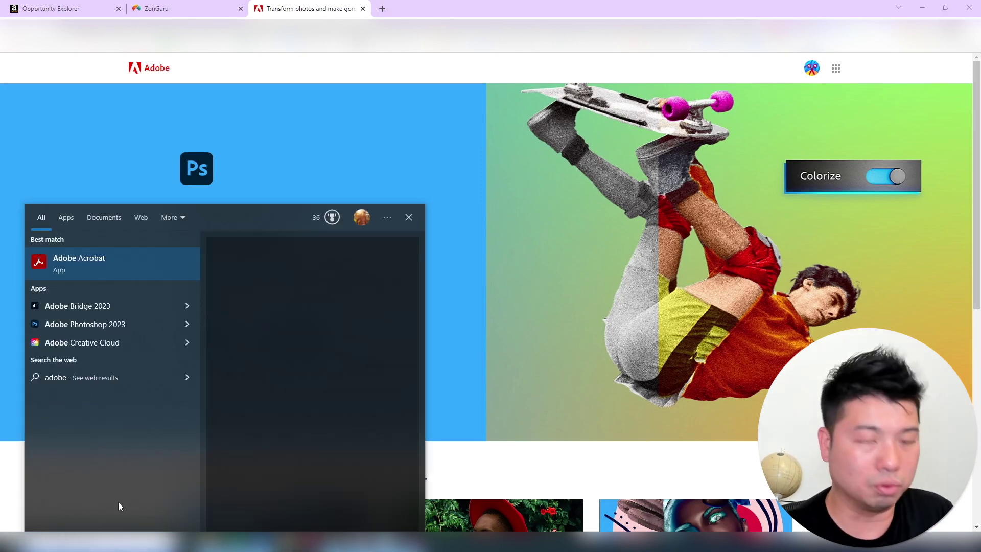
{"action": "key", "text": "Down"}
{"action": "key", "text": "Down"}
{"action": "key", "text": "Return"}
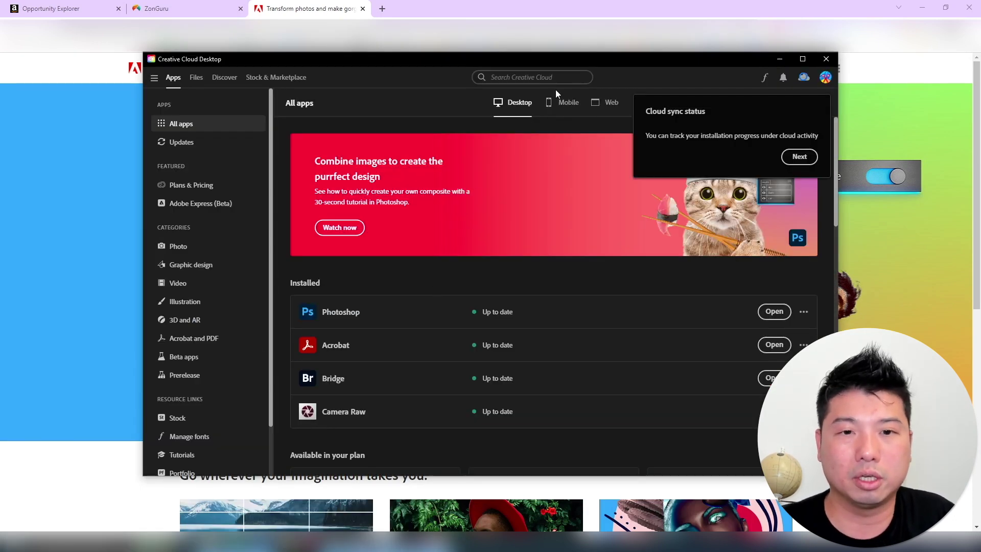
Step: Show the Beta apps in Creative Cloud, dismissing the introductory tips and the Adobe Express promotion
{"action": "left_click", "coordinate": [800, 158]}
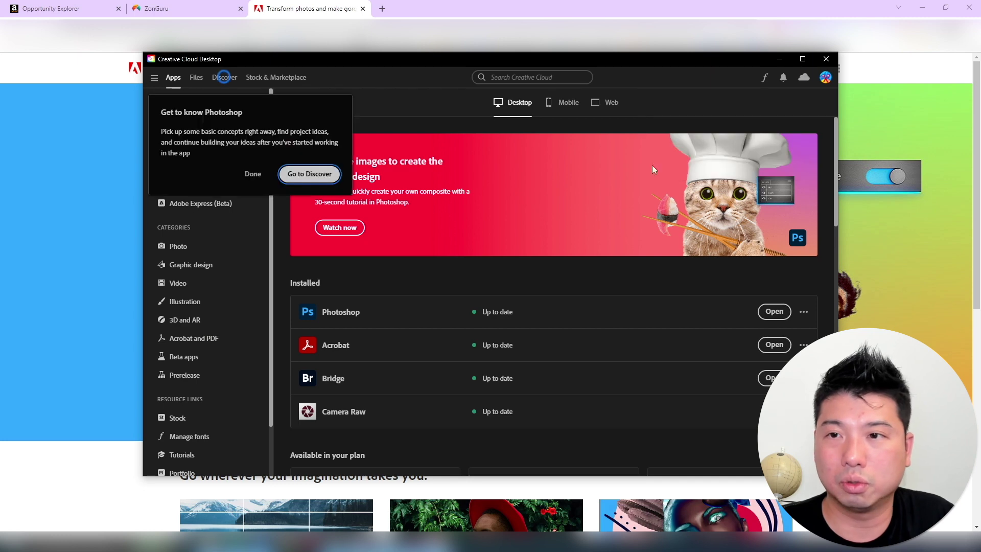
{"action": "left_click", "coordinate": [252, 174]}
{"action": "left_click", "coordinate": [196, 361]}
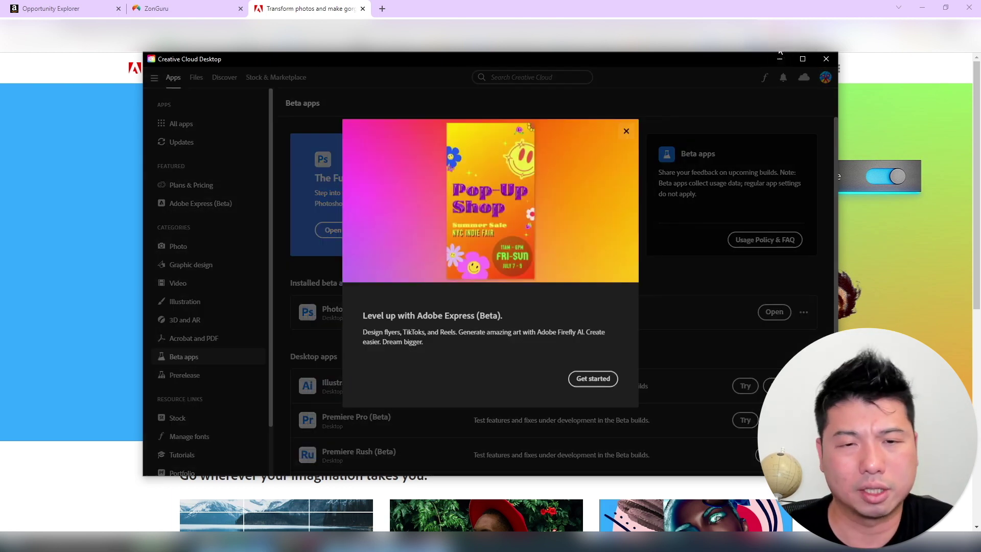
{"action": "left_click", "coordinate": [626, 132]}
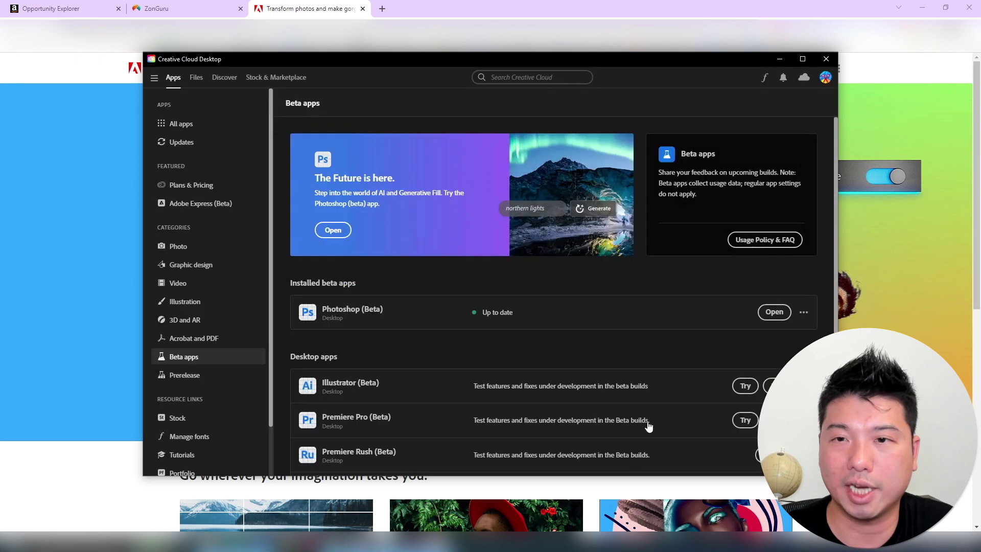
Step: Switch from Creative Cloud to Photoshop, view the popcorn bag image, and return to the living room image
{"action": "left_click", "coordinate": [780, 60]}
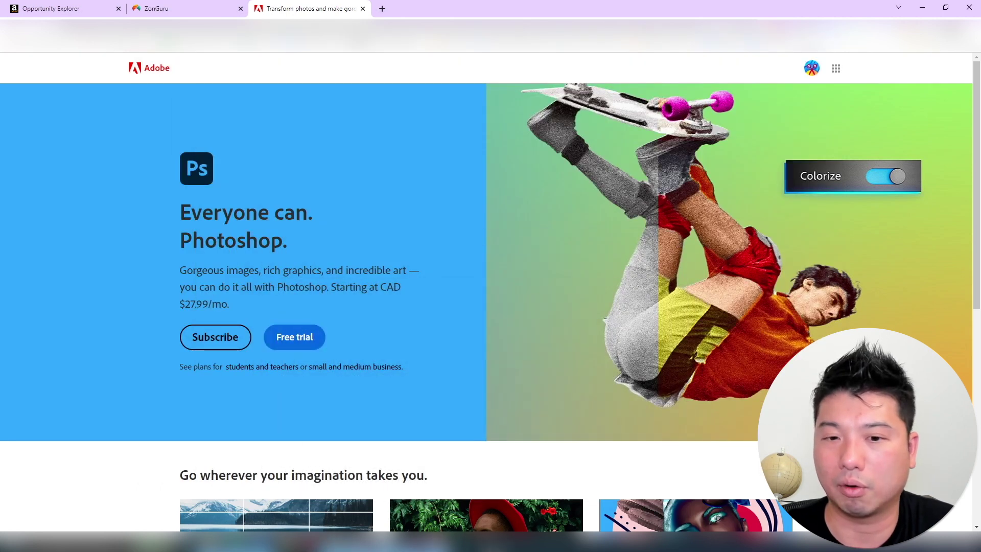
{"action": "mouse_move", "coordinate": [387, 544]}
{"action": "left_click", "coordinate": [384, 498]}
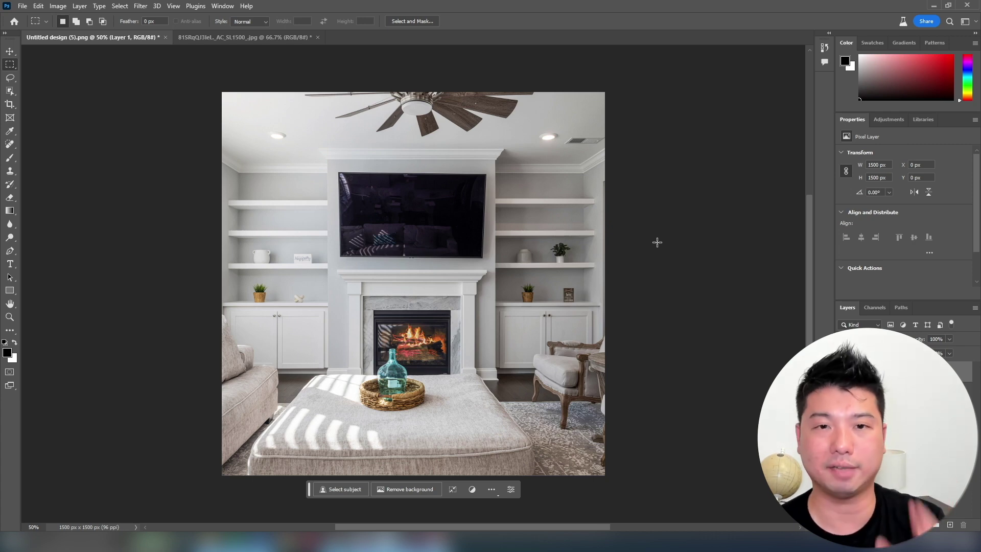
{"action": "left_click", "coordinate": [294, 37]}
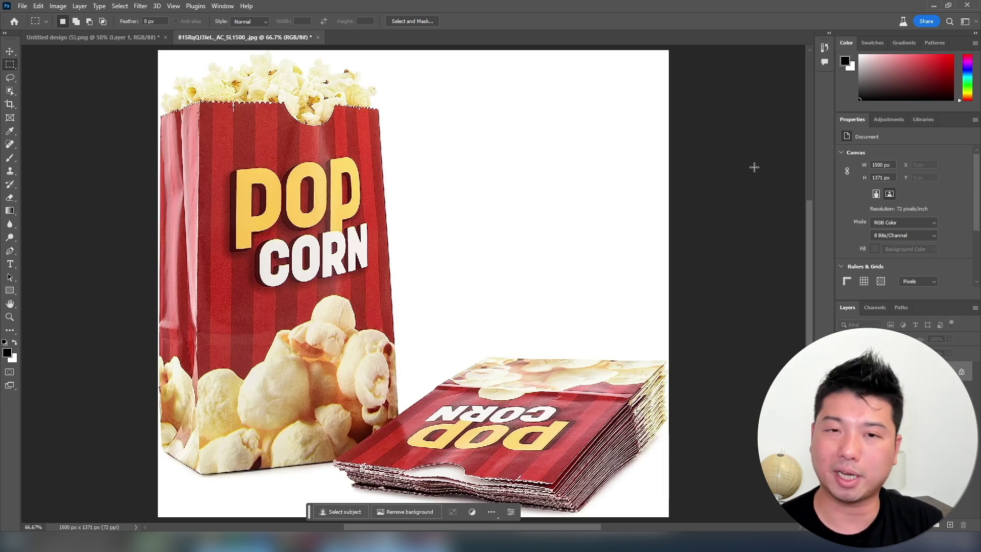
{"action": "left_click", "coordinate": [133, 44]}
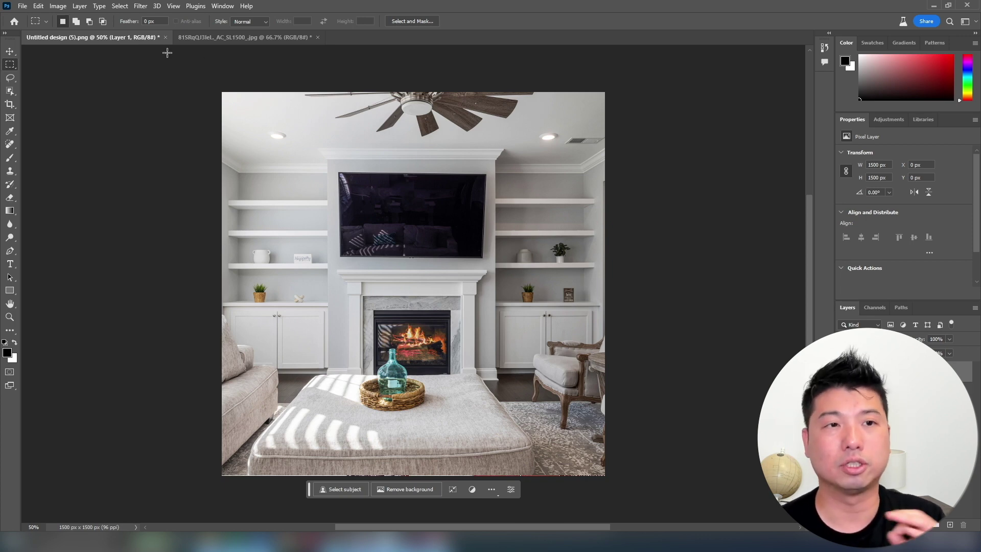
Step: Lasso an area about 524 × 174 px on the front of the ottoman and apply Generative Fill with the prompt "Sleeping Puppy"
{"action": "left_click", "coordinate": [9, 78]}
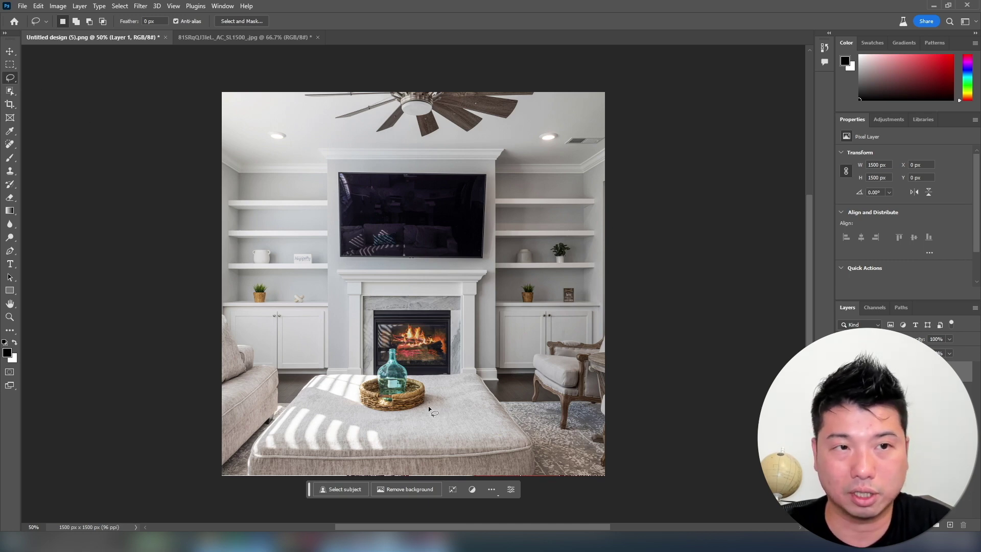
{"action": "mouse_move", "coordinate": [451, 417]}
{"action": "left_mouse_down"}
{"action": "mouse_move", "coordinate": [415, 408]}
{"action": "mouse_move", "coordinate": [327, 421]}
{"action": "mouse_move", "coordinate": [397, 449]}
{"action": "mouse_move", "coordinate": [451, 418]}
{"action": "left_mouse_up"}
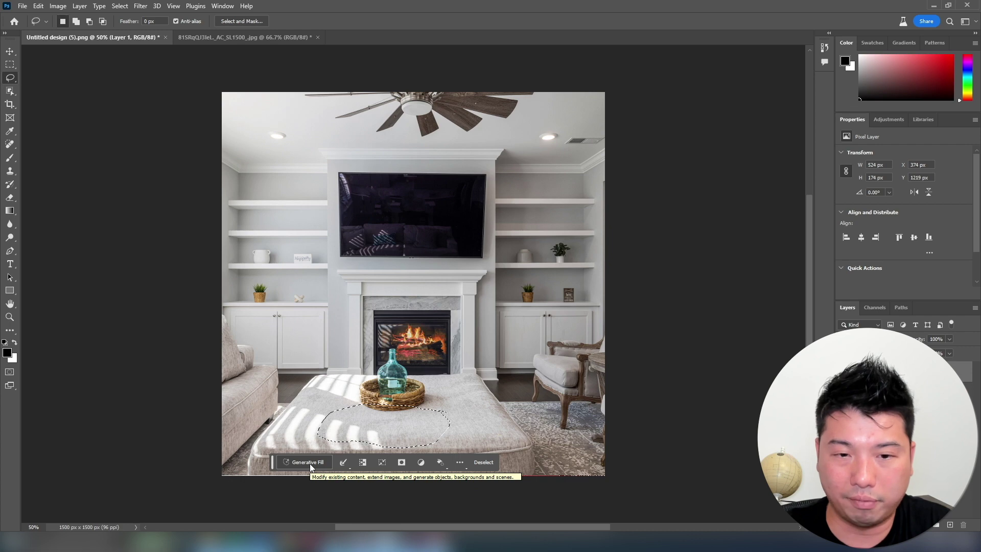
{"action": "left_click", "coordinate": [308, 462]}
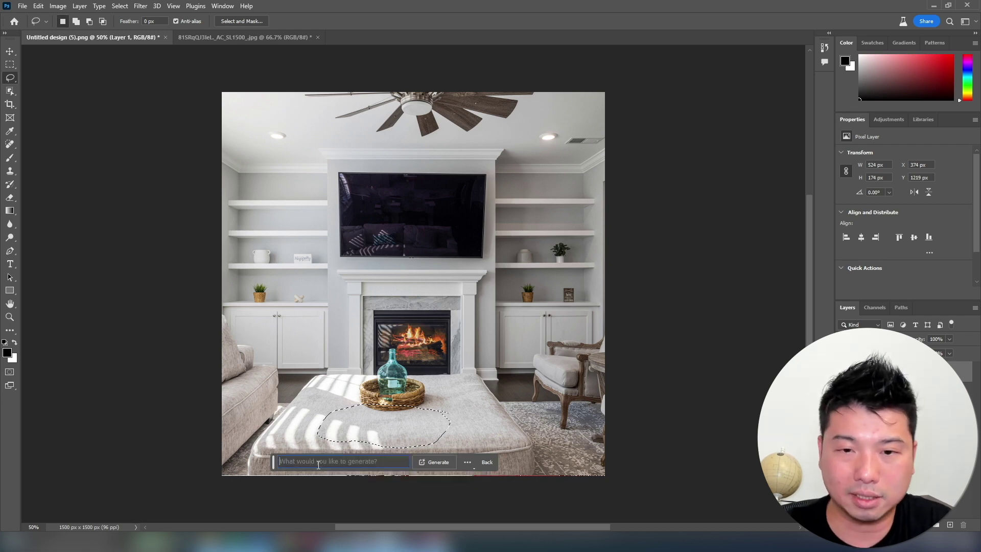
{"action": "type", "text": "Sle"}
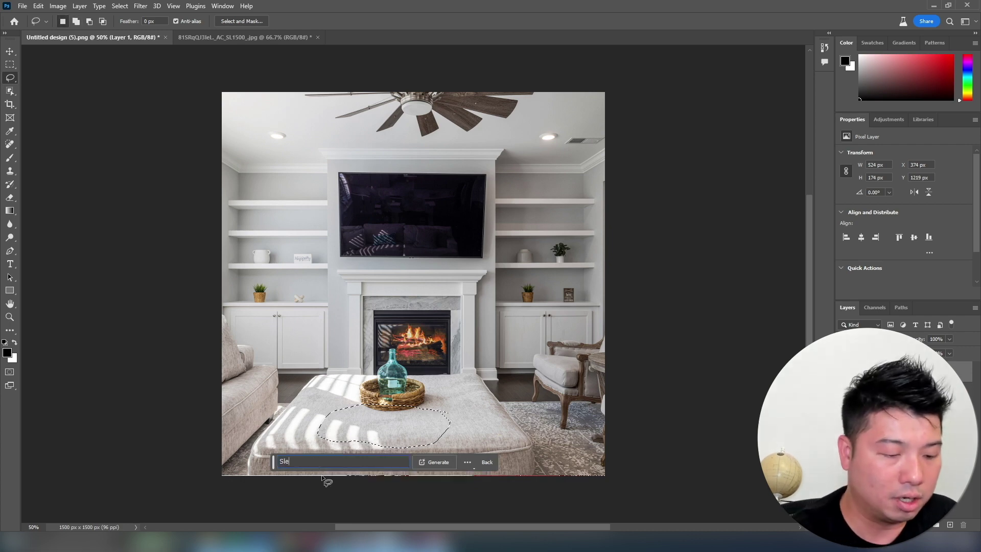
{"action": "type", "text": "eping Puppy"}
{"action": "key", "text": "Return"}
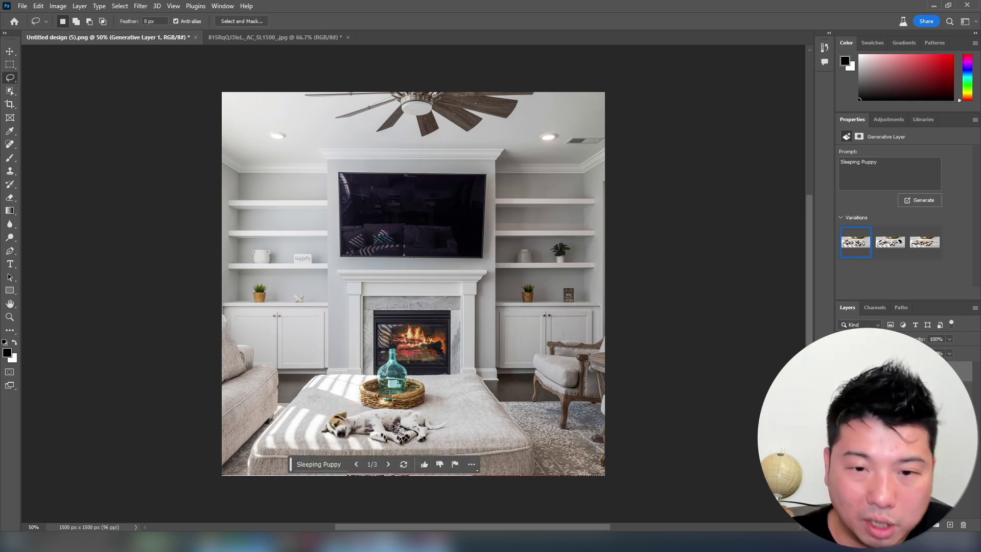
Step: Select the third Sleeping Puppy variation, nudge its layer slightly on the ottoman, and deselect it
{"action": "left_click", "coordinate": [898, 252]}
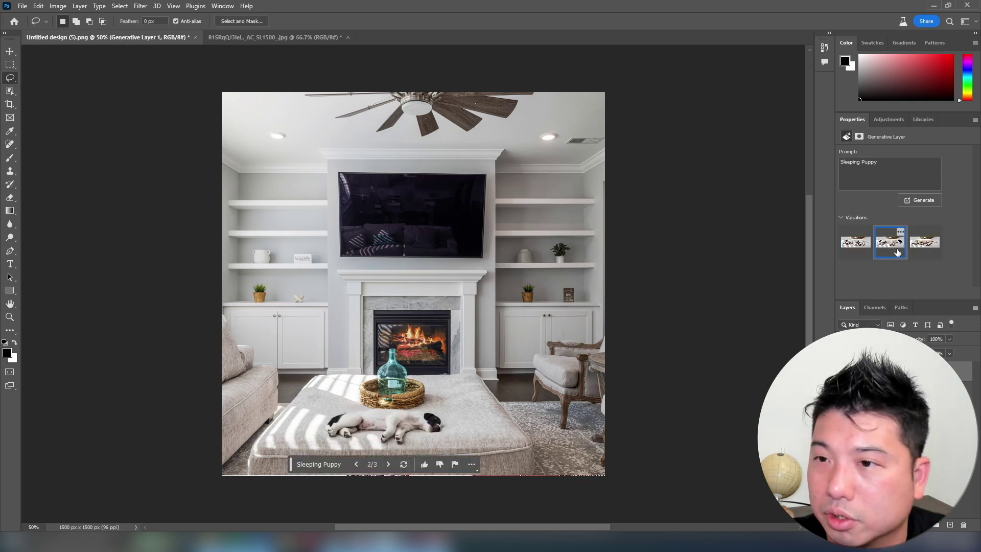
{"action": "left_click", "coordinate": [932, 252]}
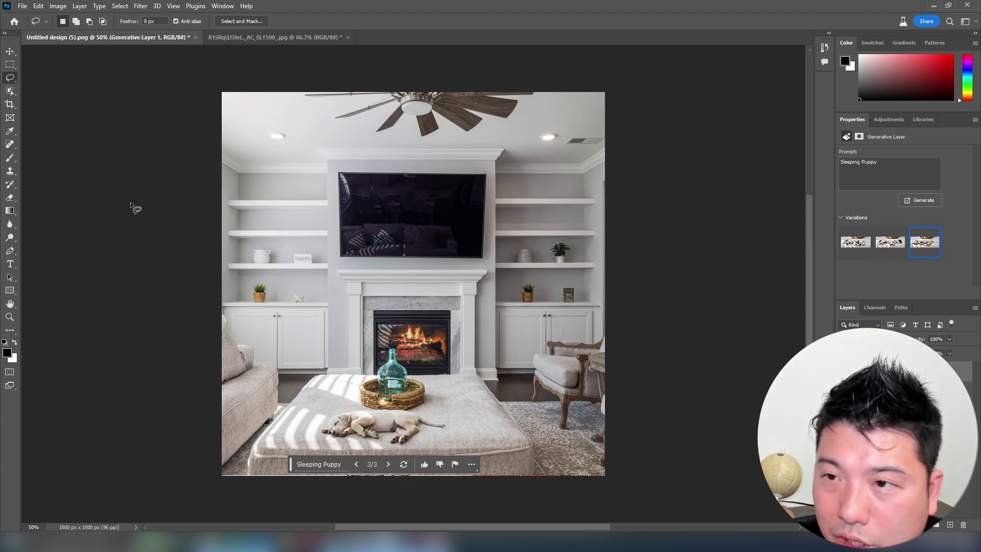
{"action": "left_click", "coordinate": [9, 53]}
{"action": "mouse_move", "coordinate": [406, 423]}
{"action": "left_mouse_down"}
{"action": "mouse_move", "coordinate": [418, 420]}
{"action": "mouse_move", "coordinate": [401, 420]}
{"action": "left_mouse_up"}
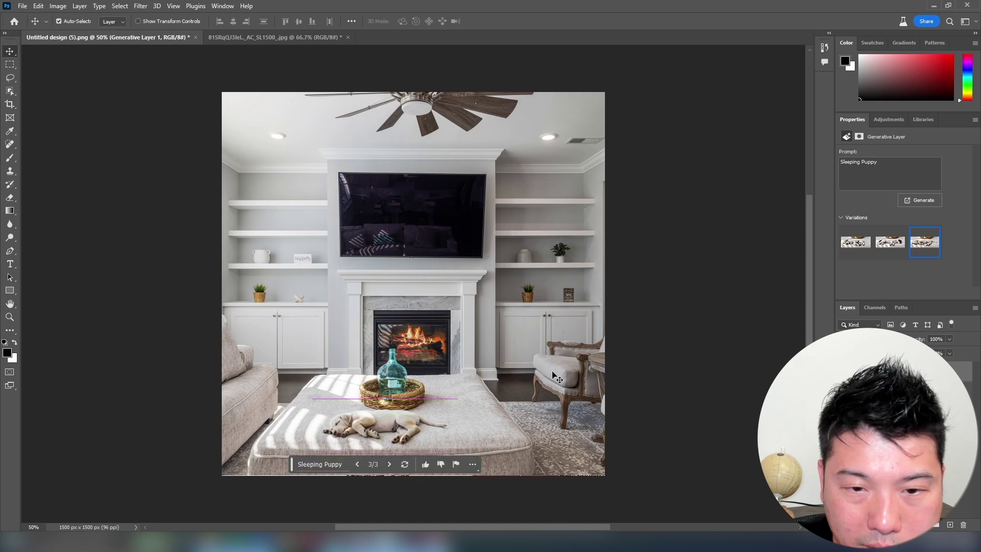
{"action": "left_click", "coordinate": [728, 345]}
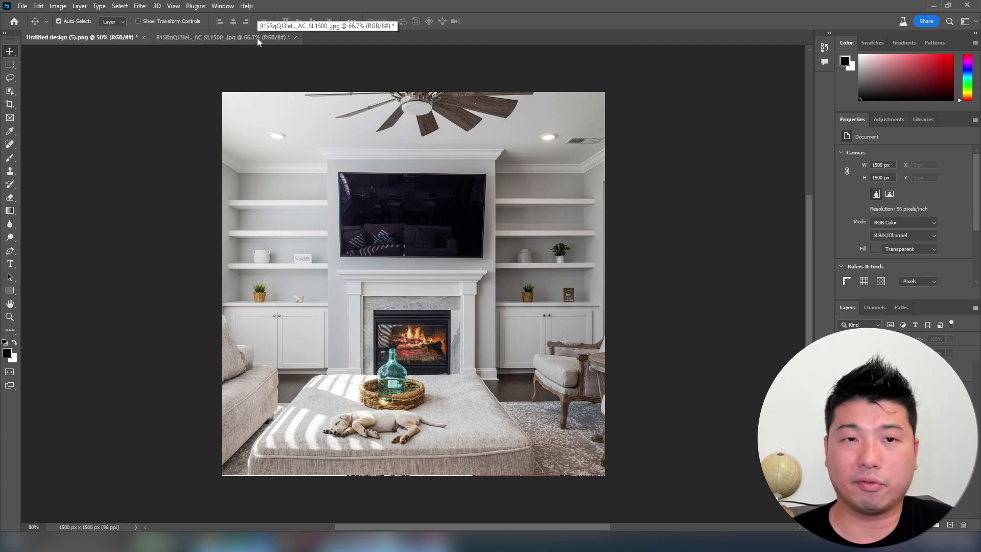
Step: Switch to the popcorn bag image and lasso an area from the bag's opening to the image's right edge for Generative Fill
{"action": "left_click", "coordinate": [230, 36]}
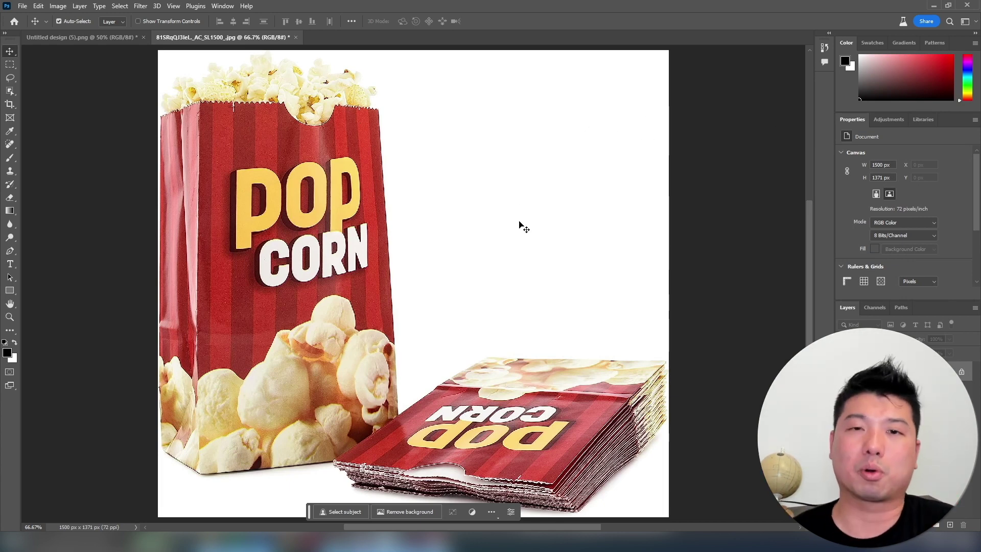
{"action": "left_click", "coordinate": [10, 77]}
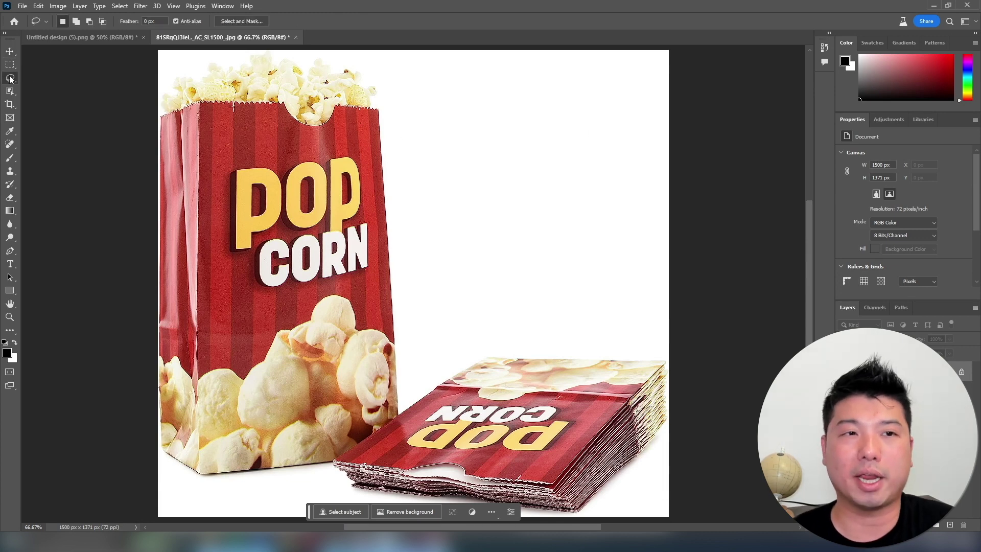
{"action": "mouse_move", "coordinate": [661, 85]}
{"action": "left_mouse_down"}
{"action": "mouse_move", "coordinate": [473, 70]}
{"action": "mouse_move", "coordinate": [345, 101]}
{"action": "mouse_move", "coordinate": [513, 155]}
{"action": "mouse_move", "coordinate": [679, 148]}
{"action": "mouse_move", "coordinate": [667, 88]}
{"action": "mouse_move", "coordinate": [654, 85]}
{"action": "left_mouse_up"}
{"action": "left_click", "coordinate": [437, 181]}
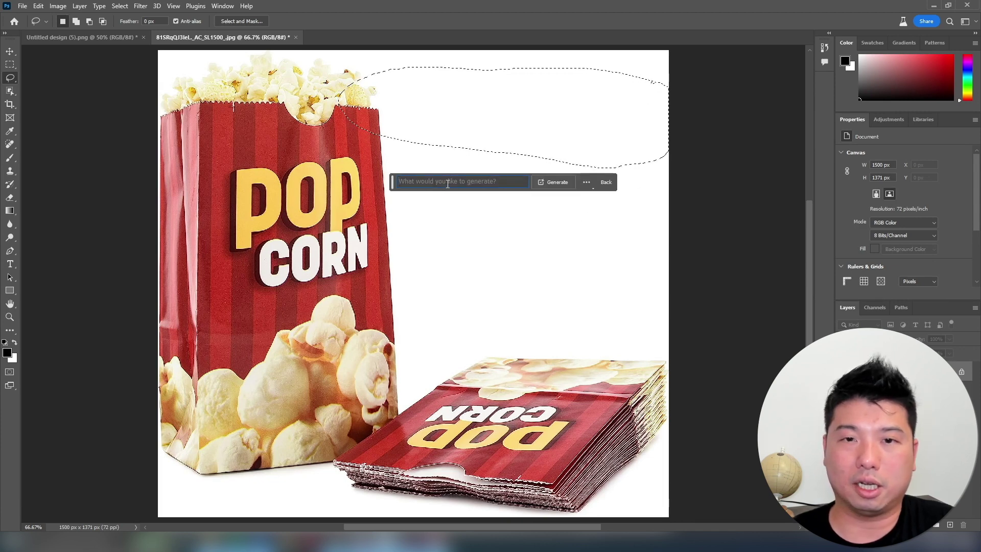
Step: Apply Generative Fill to the lassoed area with the prompt "Women's arm grabbing a popcorn"
{"action": "type", "text": "Women's arm "}
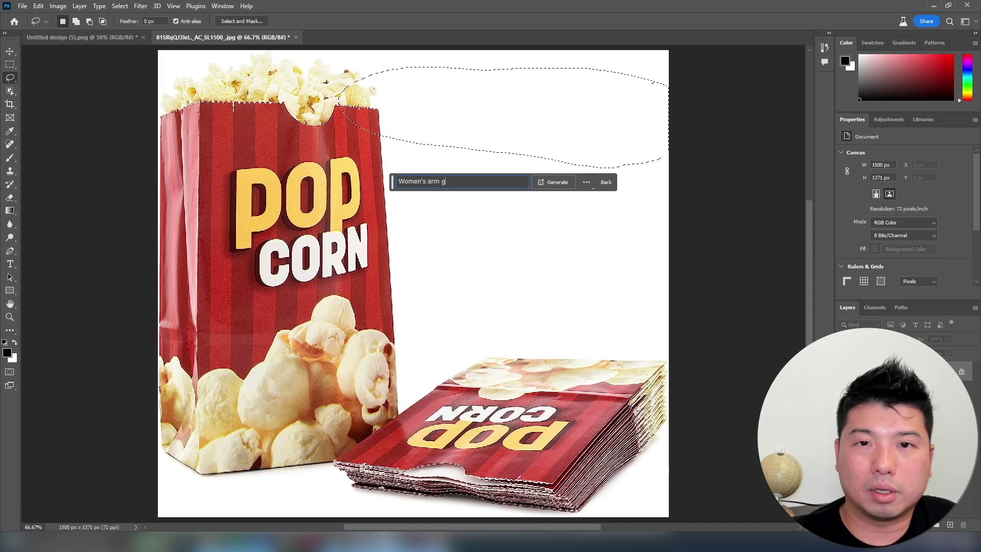
{"action": "type", "text": "grabbing pop"}
{"action": "key", "text": "BackSpace"}
{"action": "key", "text": "BackSpace"}
{"action": "key", "text": "BackSpace"}
{"action": "type", "text": "a popcorn"}
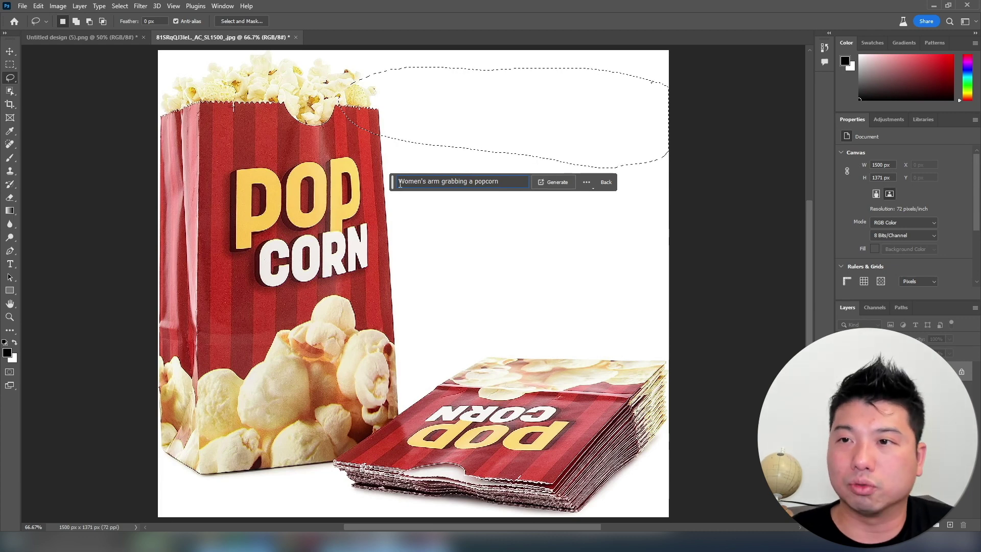
{"action": "left_click", "coordinate": [557, 183]}
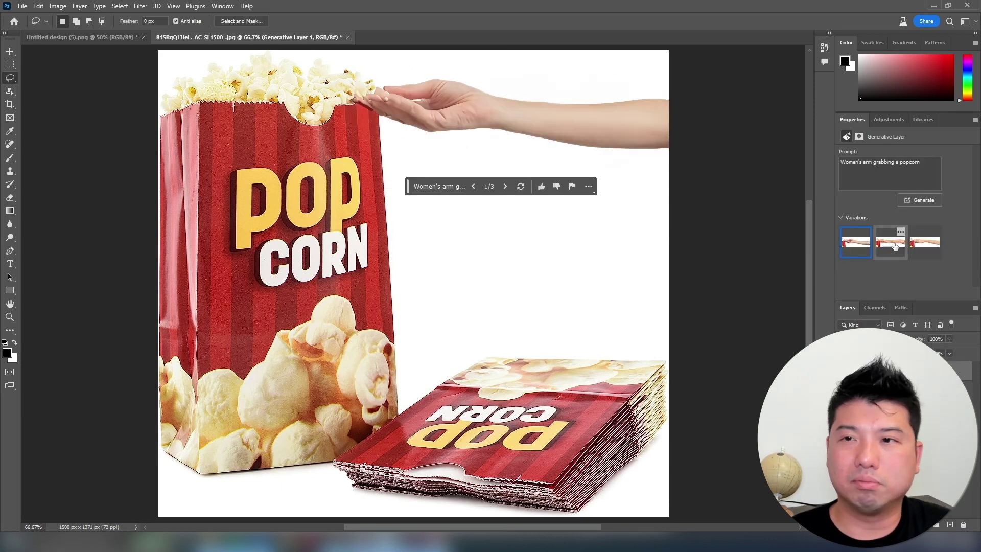
Step: Preview the second and third arm variations and generate another set with the same prompt
{"action": "left_click", "coordinate": [895, 247]}
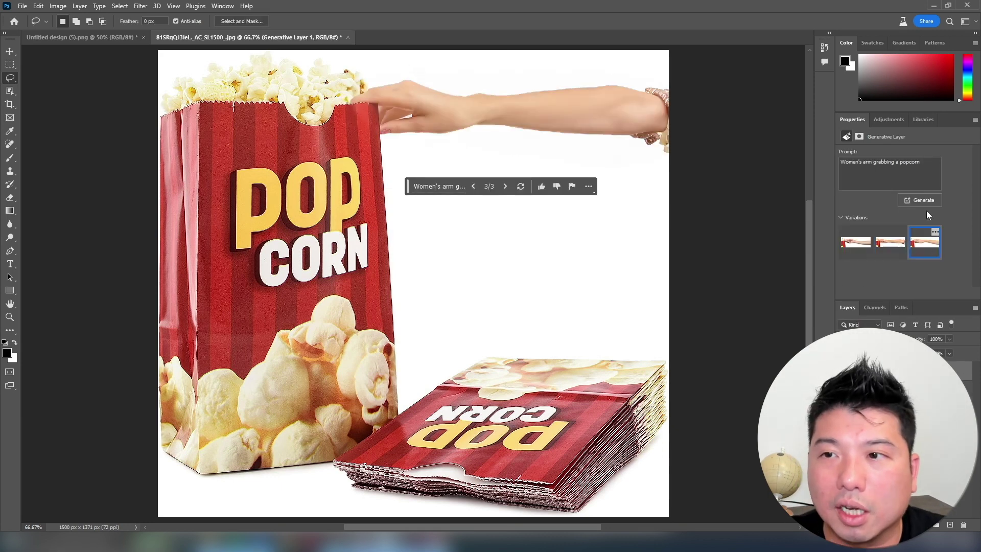
{"action": "left_click", "coordinate": [929, 246]}
{"action": "left_click_drag", "start_coordinate": [920, 162], "coordinate": [809, 156]}
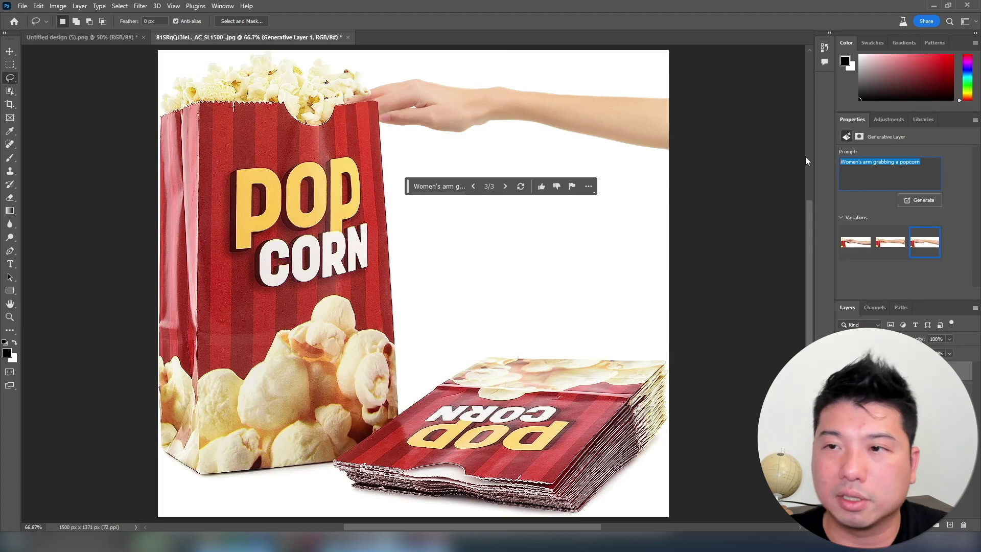
{"action": "left_click", "coordinate": [916, 201]}
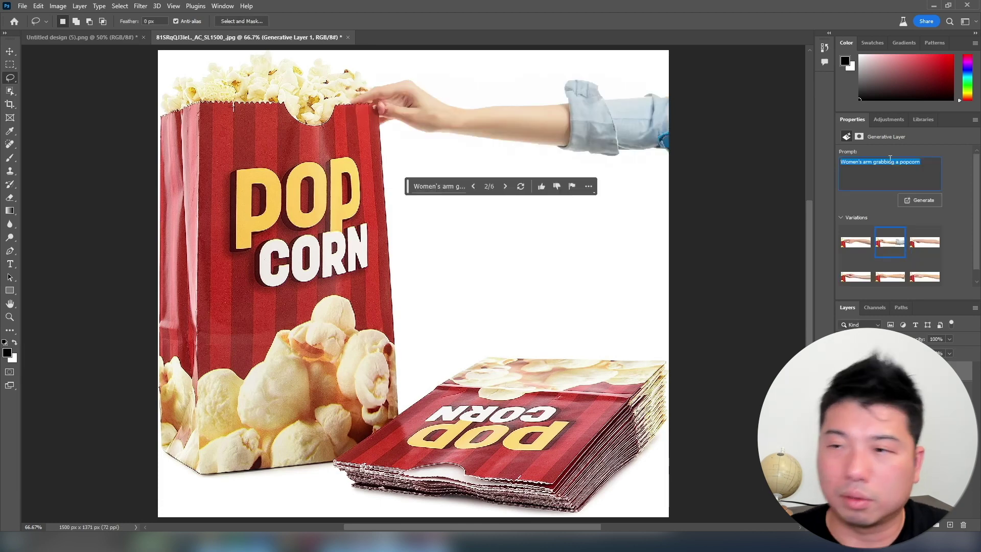
Step: Undo the generated arm and apply Generative Fill with "women's arm grabbing a popcorn" to a smaller lassoed area in the white space beside the bag
{"action": "key", "text": "ctrl+z"}
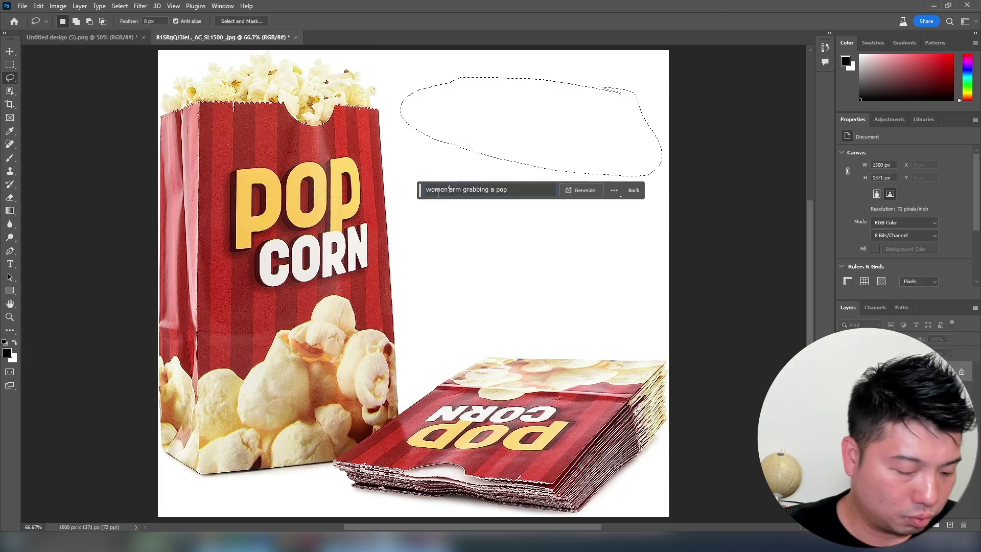
{"action": "key", "text": "Return"}
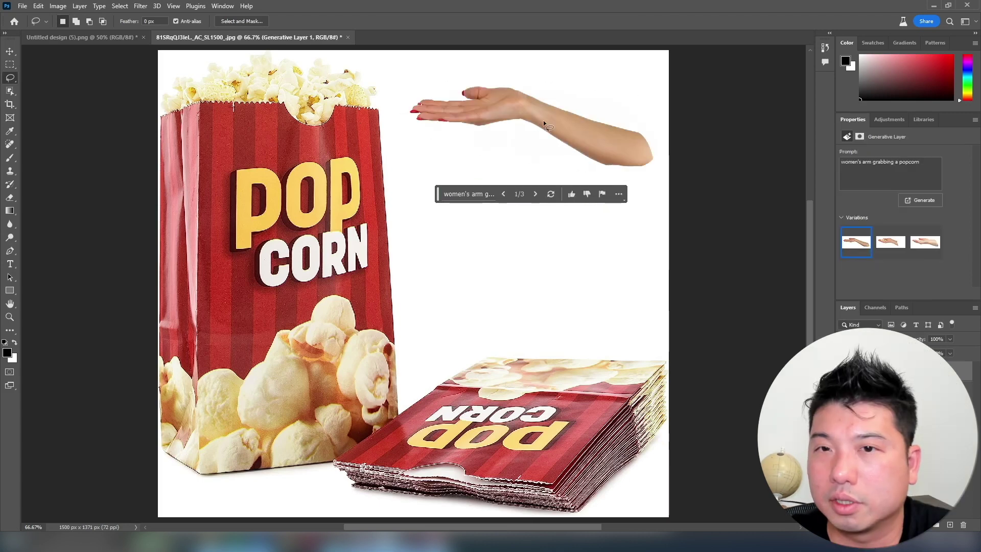
Step: Select the second arm variation, move its layer so the cut end of the arm meets the image's right edge, and deselect it
{"action": "left_click", "coordinate": [900, 246]}
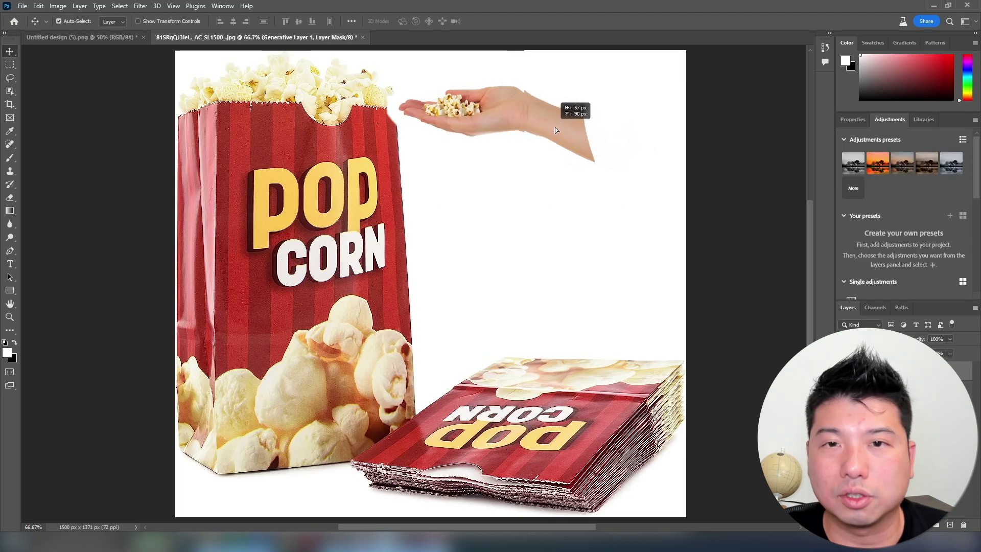
{"action": "left_click_drag", "start_coordinate": [555, 128], "coordinate": [673, 133]}
{"action": "left_click", "coordinate": [742, 214]}
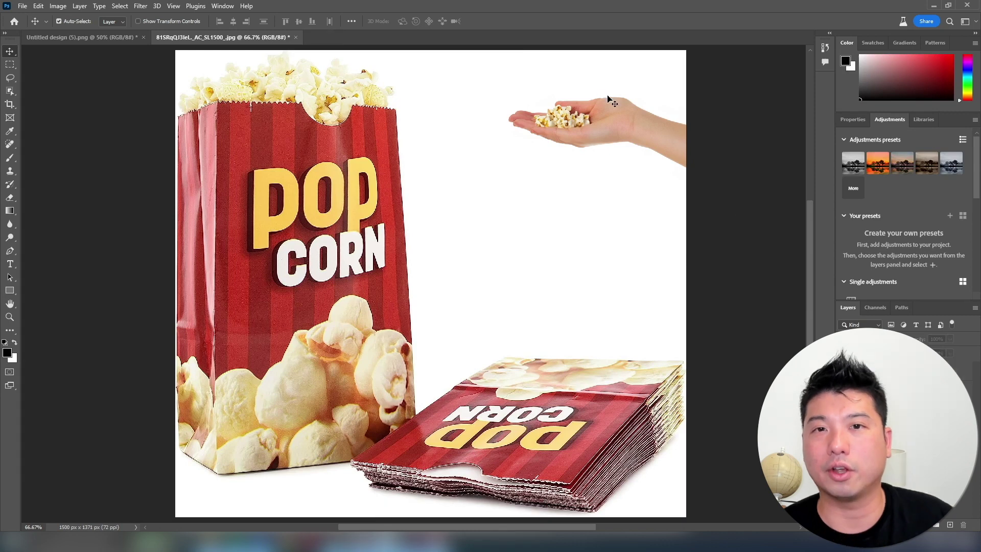